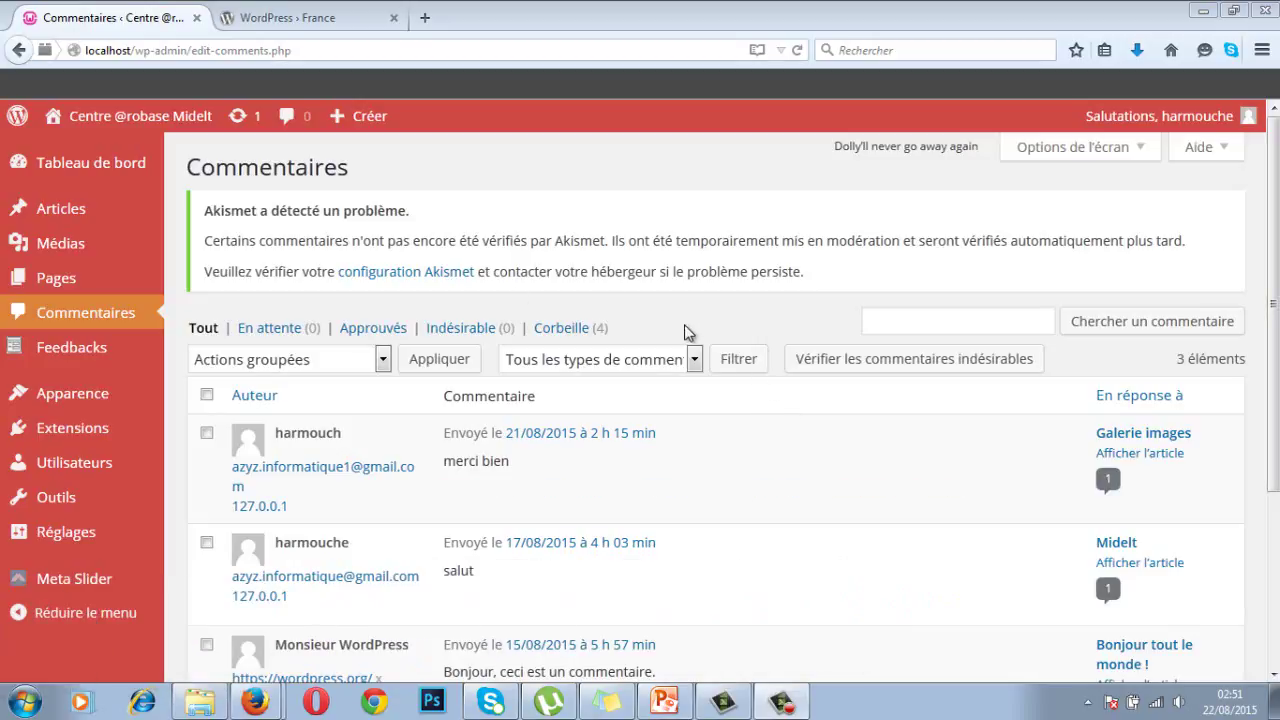
- Log out of the administrator account and sign in as the subscriber using the saved username
mouse_move(503, 497)
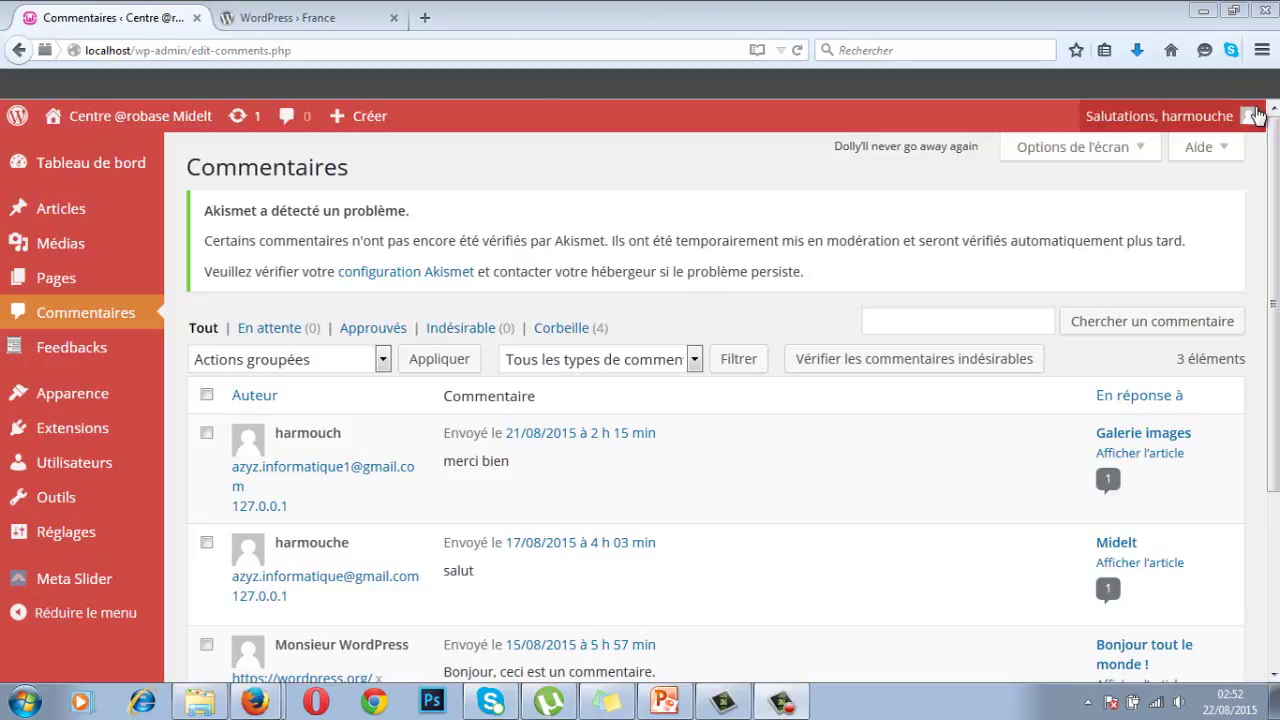
mouse_move(1247, 115)
left_click(1145, 228)
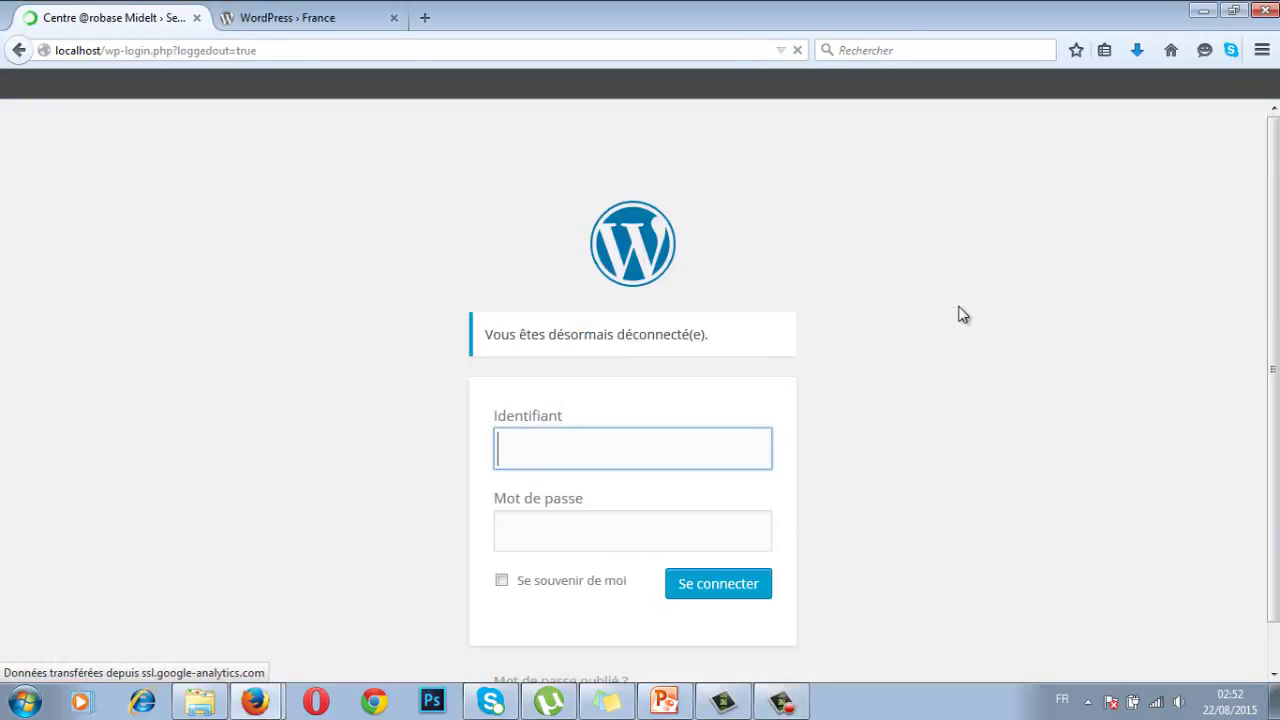
left_click(563, 449)
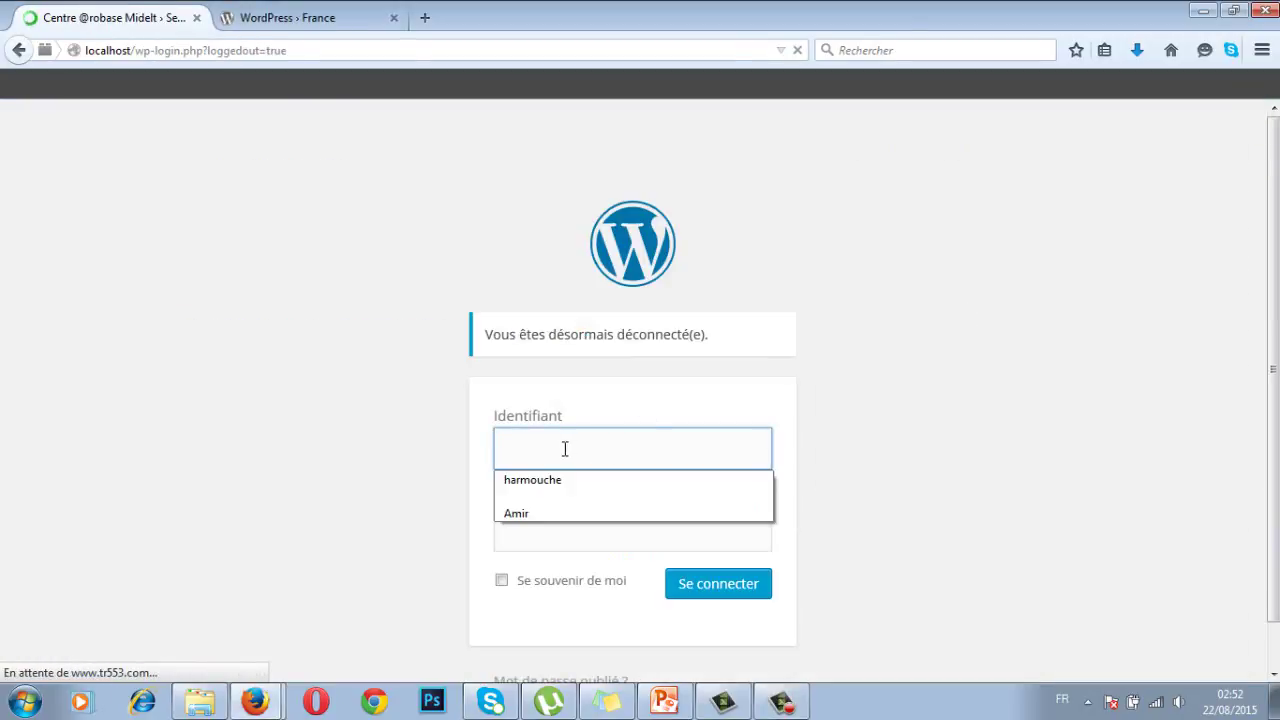
left_click(534, 514)
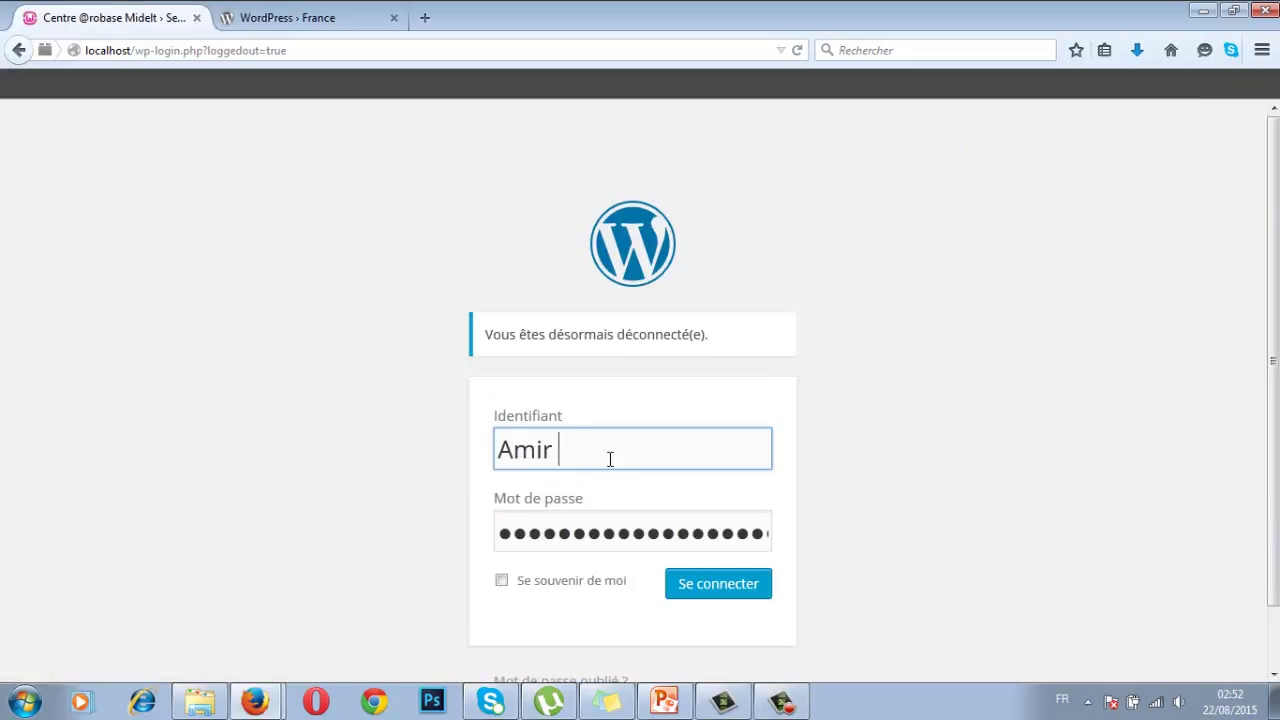
left_click(708, 590)
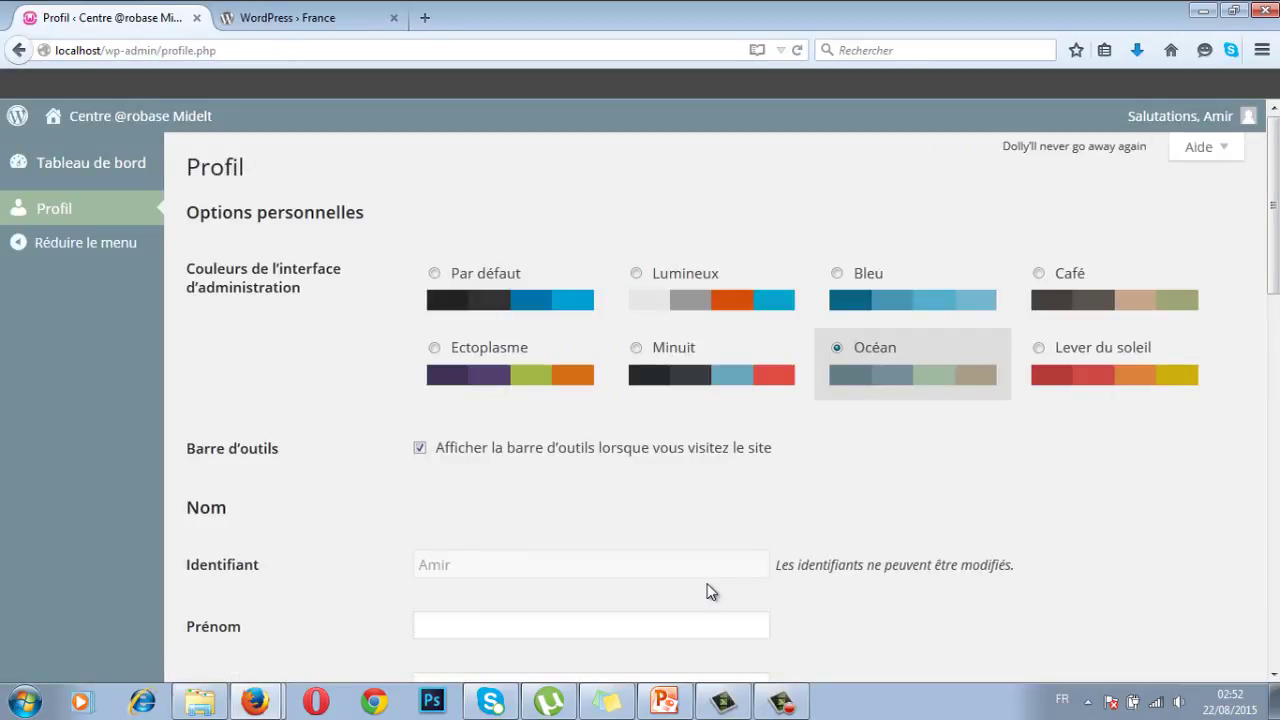
- Open the site's front page in a new tab and scroll down its posts
right_click(112, 121)
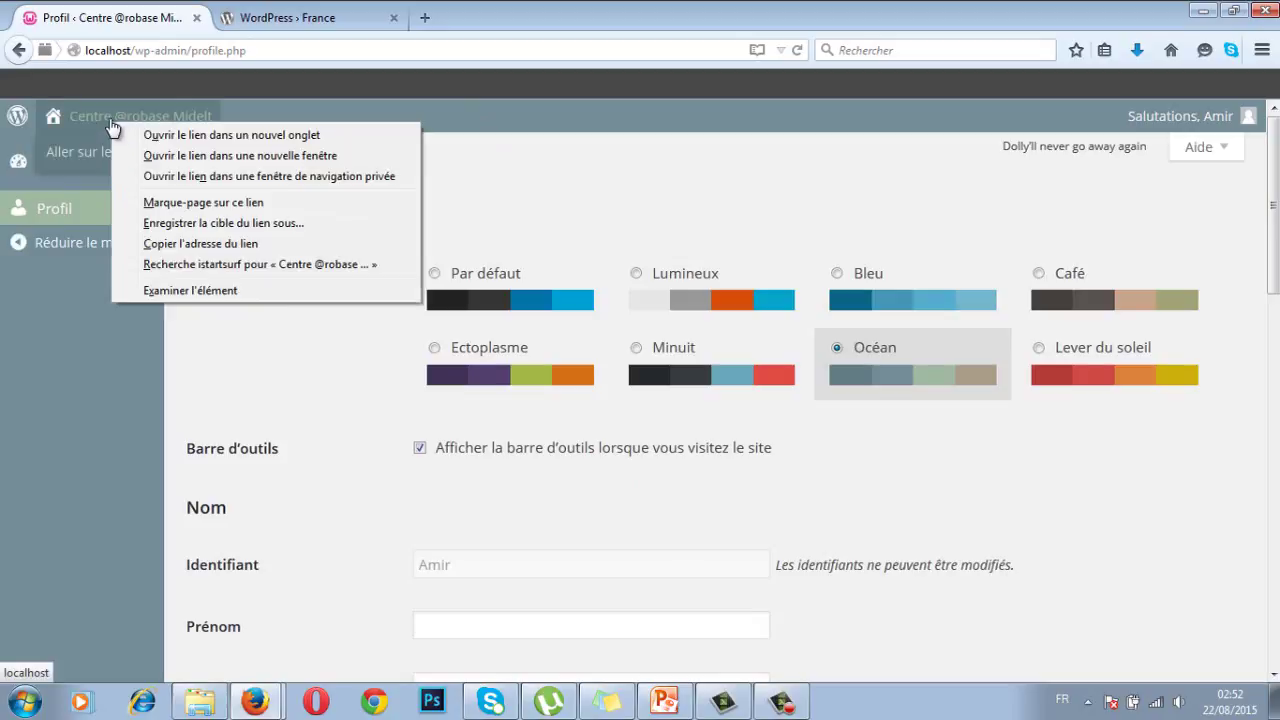
left_click(173, 136)
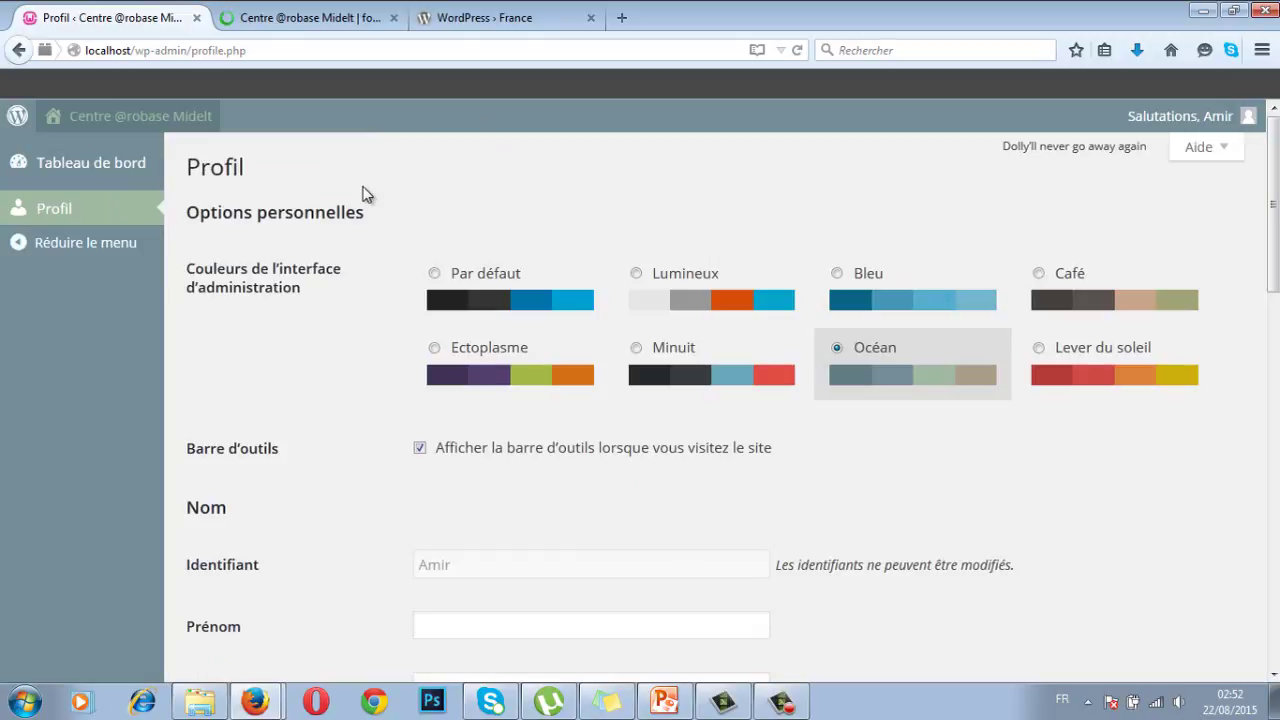
left_click(323, 20)
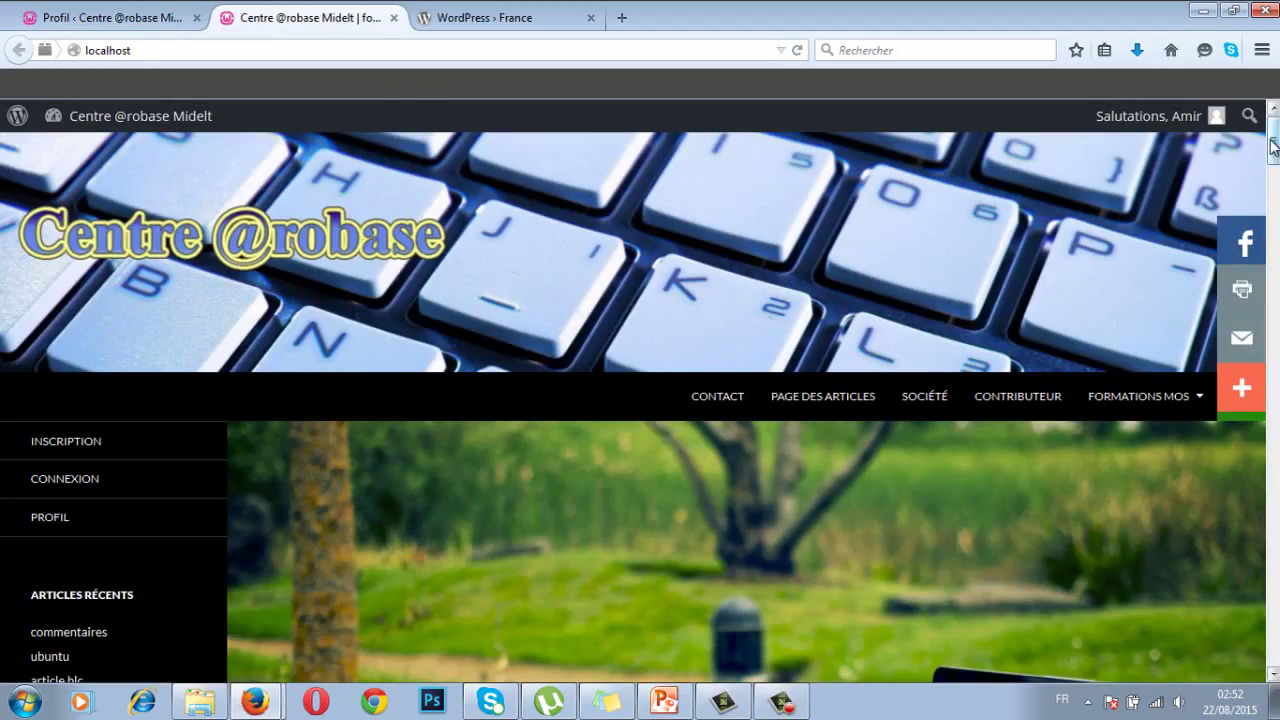
scroll(884, 492, "down", 5)
scroll(884, 492, "down", 3)
scroll(884, 492, "down", 2)
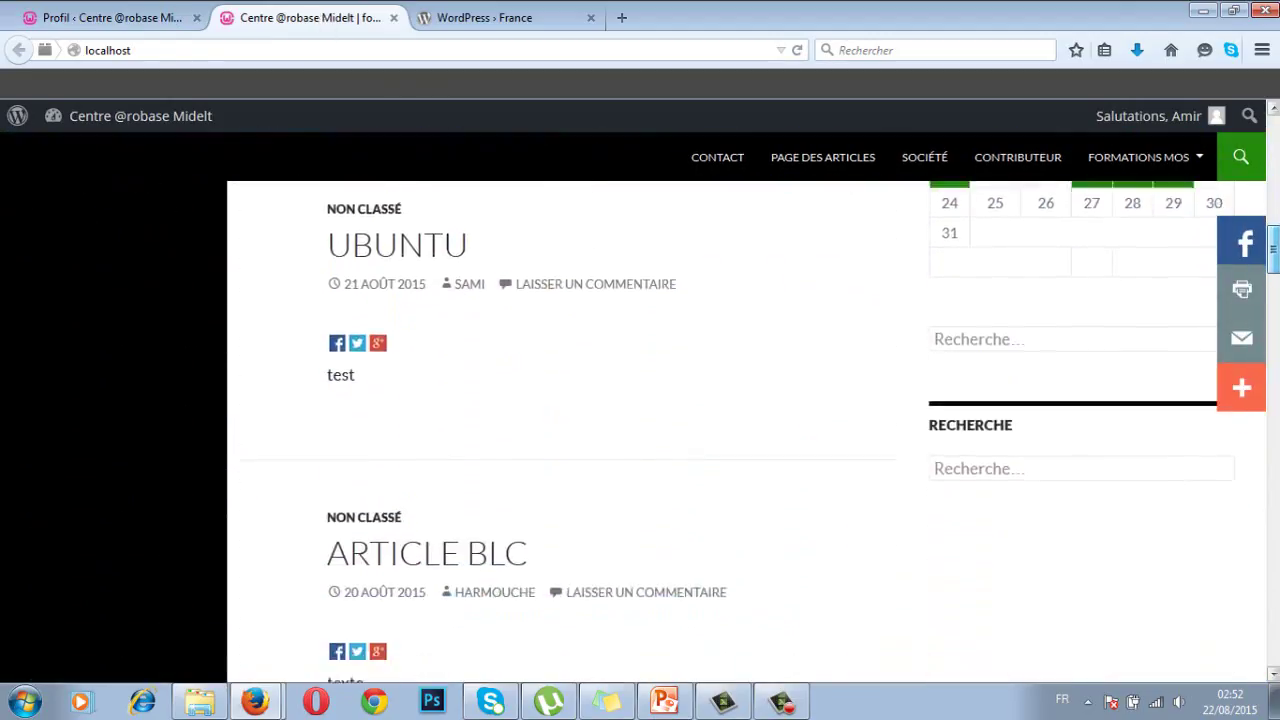
scroll(884, 492, "down", 3)
scroll(884, 492, "down", 2)
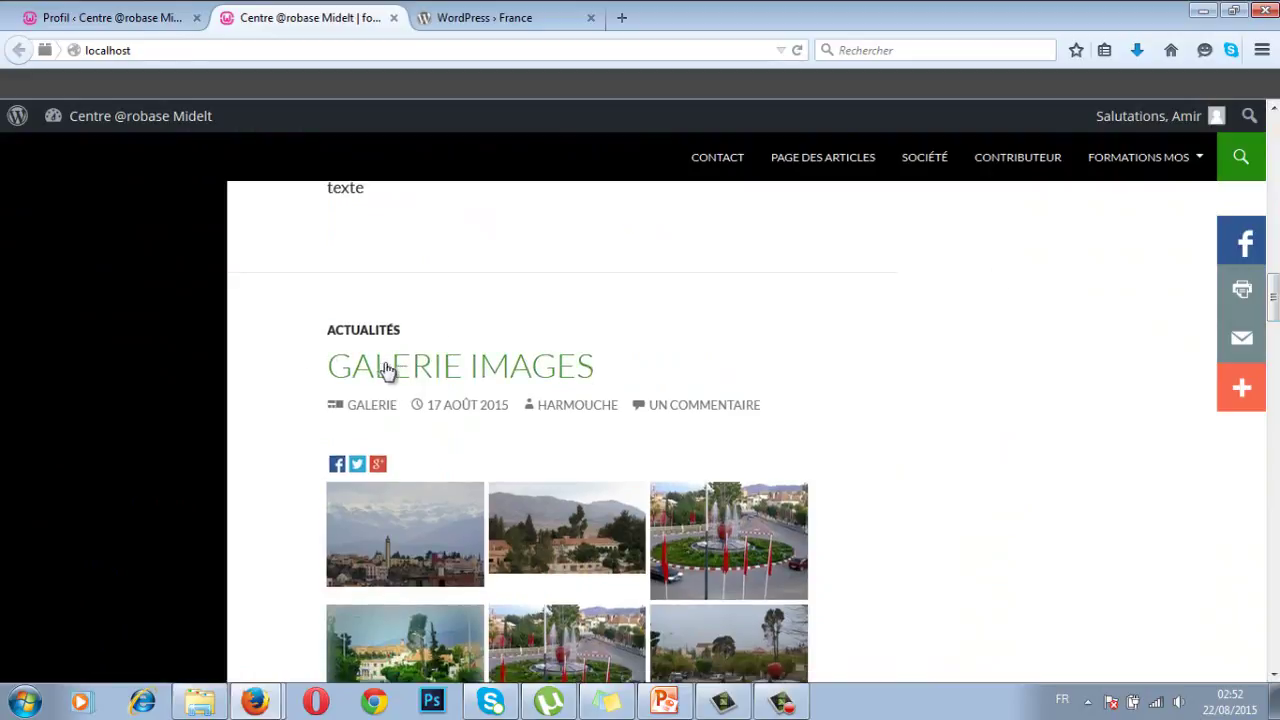
- Open the Galerie images post and scroll down to its comment and comment form
left_click(418, 373)
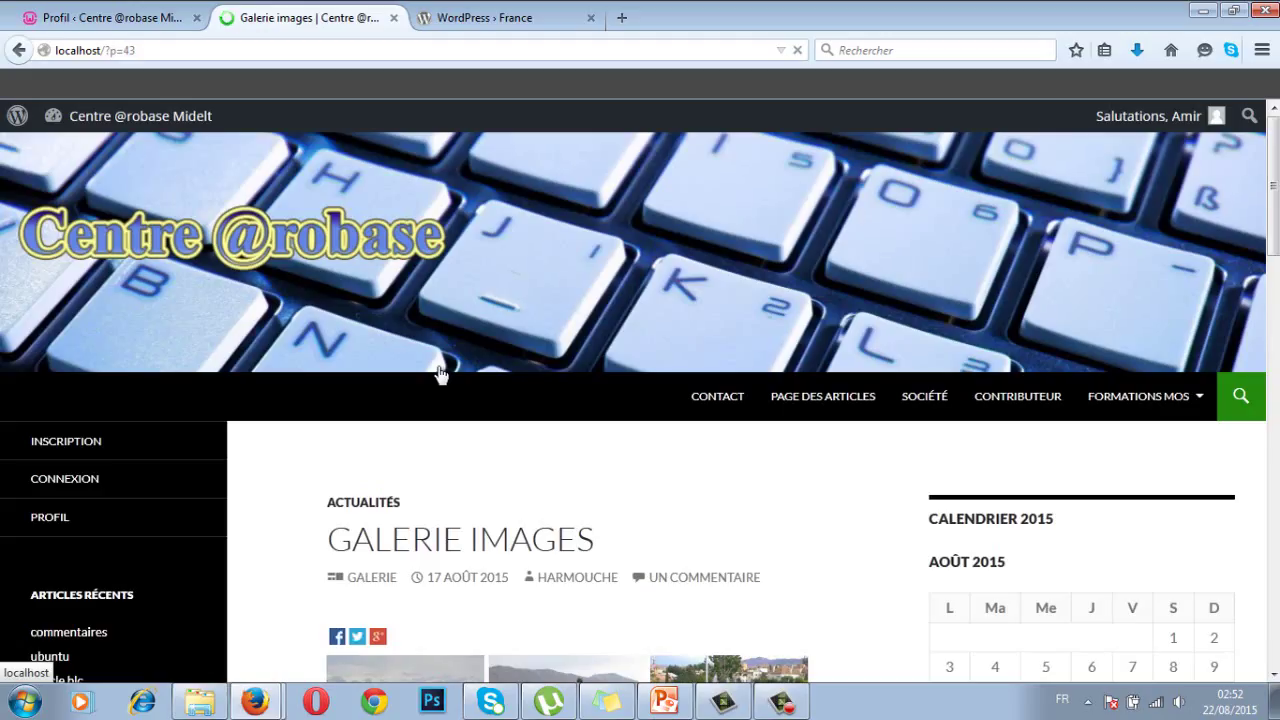
scroll(445, 376, "down", 3)
scroll(448, 376, "down", 2)
scroll(448, 376, "down", 2)
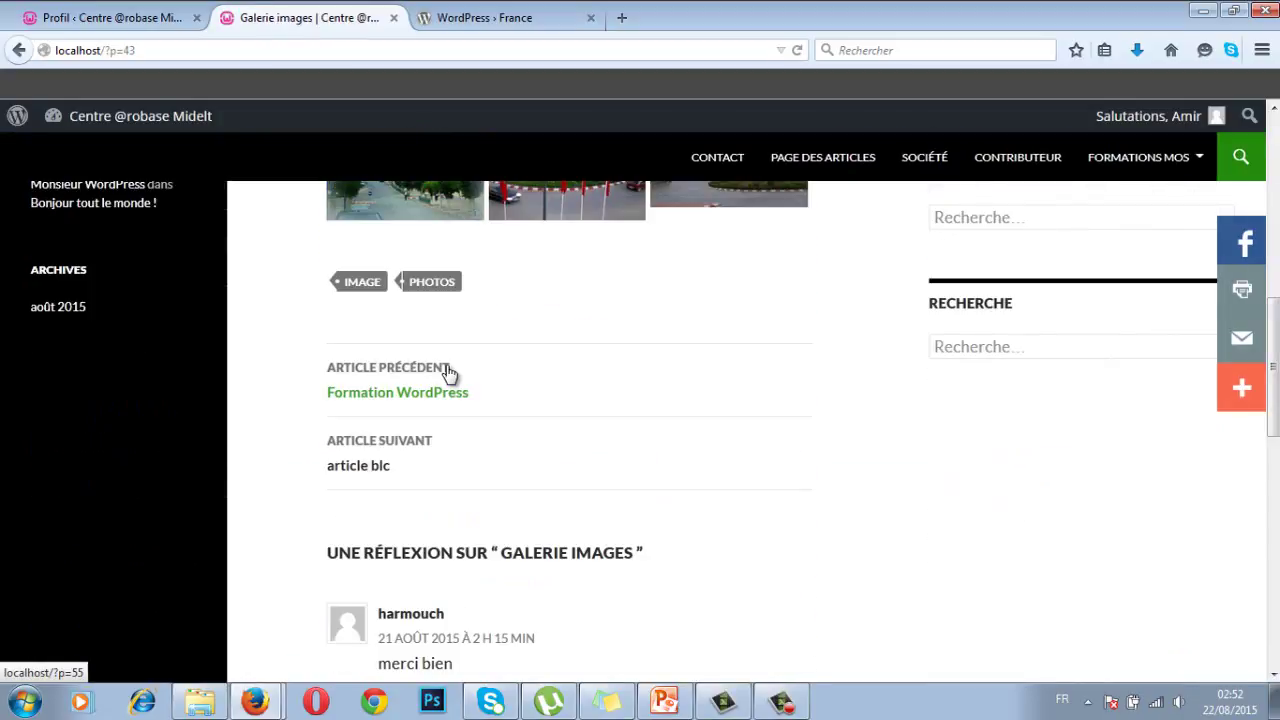
left_click(449, 371)
scroll(447, 373, "up", 1)
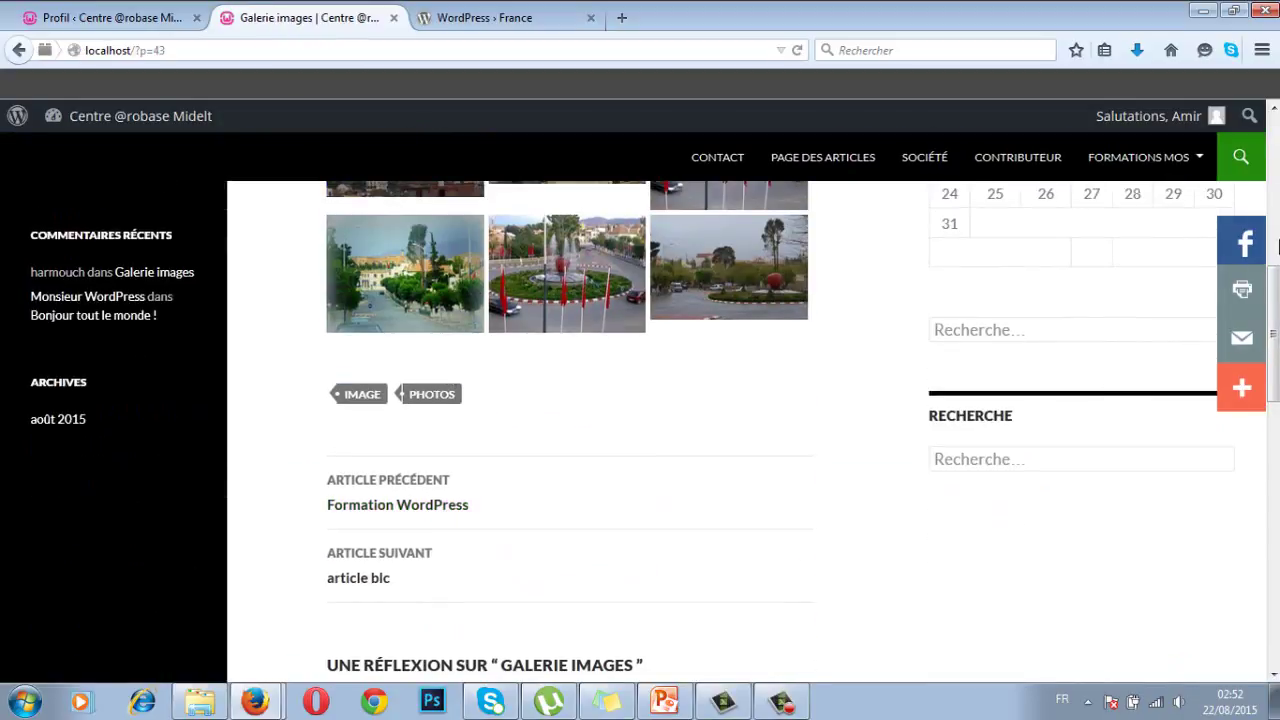
scroll(1274, 322, "down", 1)
scroll(1274, 322, "down", 1)
scroll(1274, 322, "down", 2)
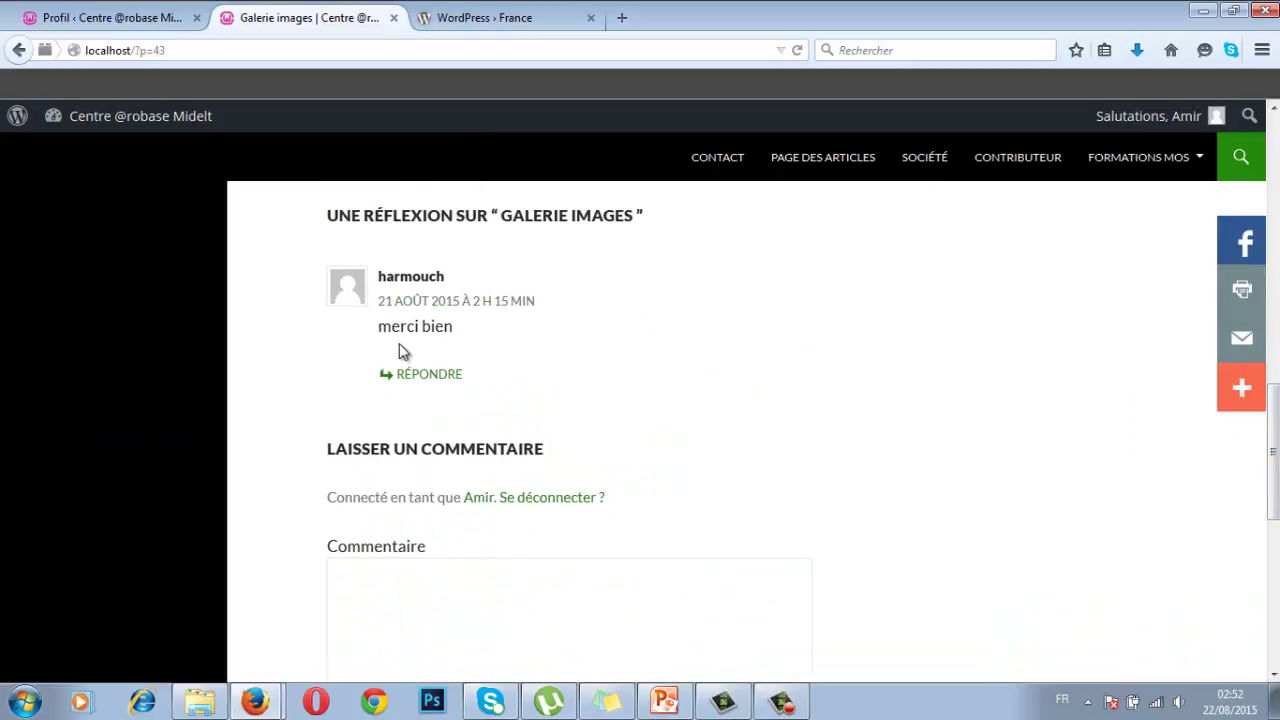
scroll(1272, 450, "down", 2)
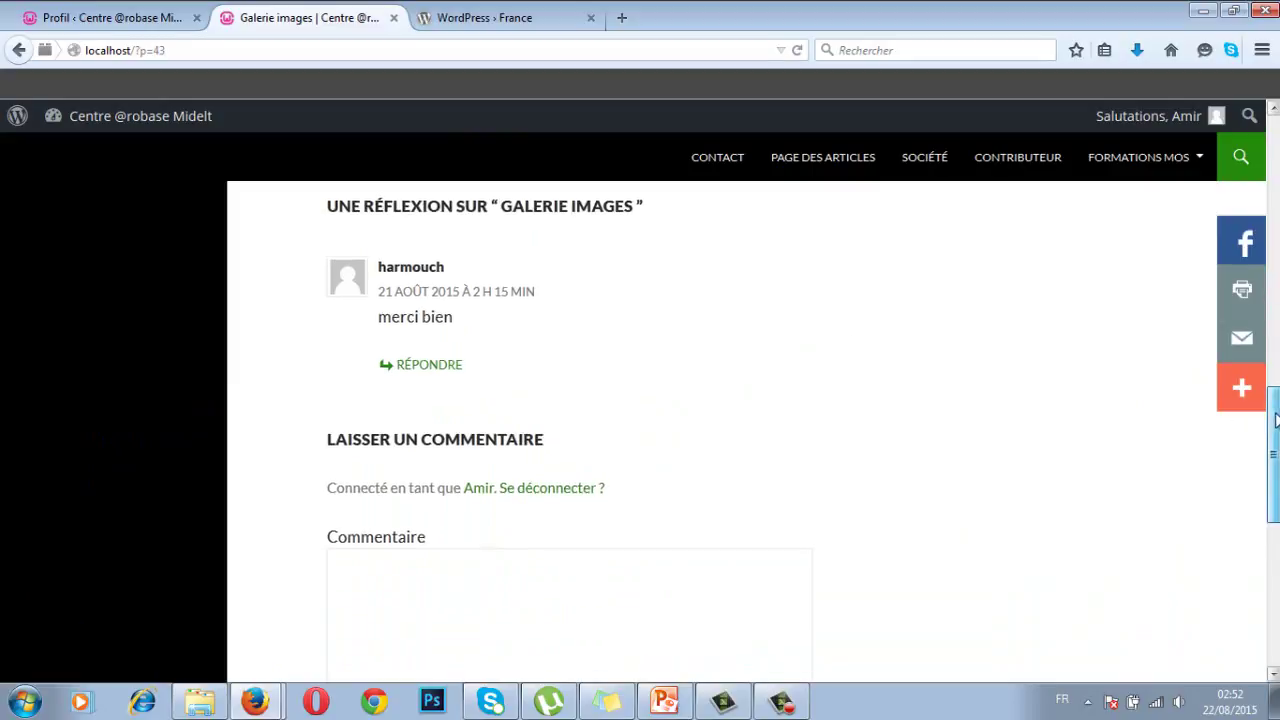
- Write a thank-you comment on Galerie images and submit it with LAISSER UN COMMENTAIRE
left_click(515, 411)
type("Je suis amir , je vous remercie infiniment")
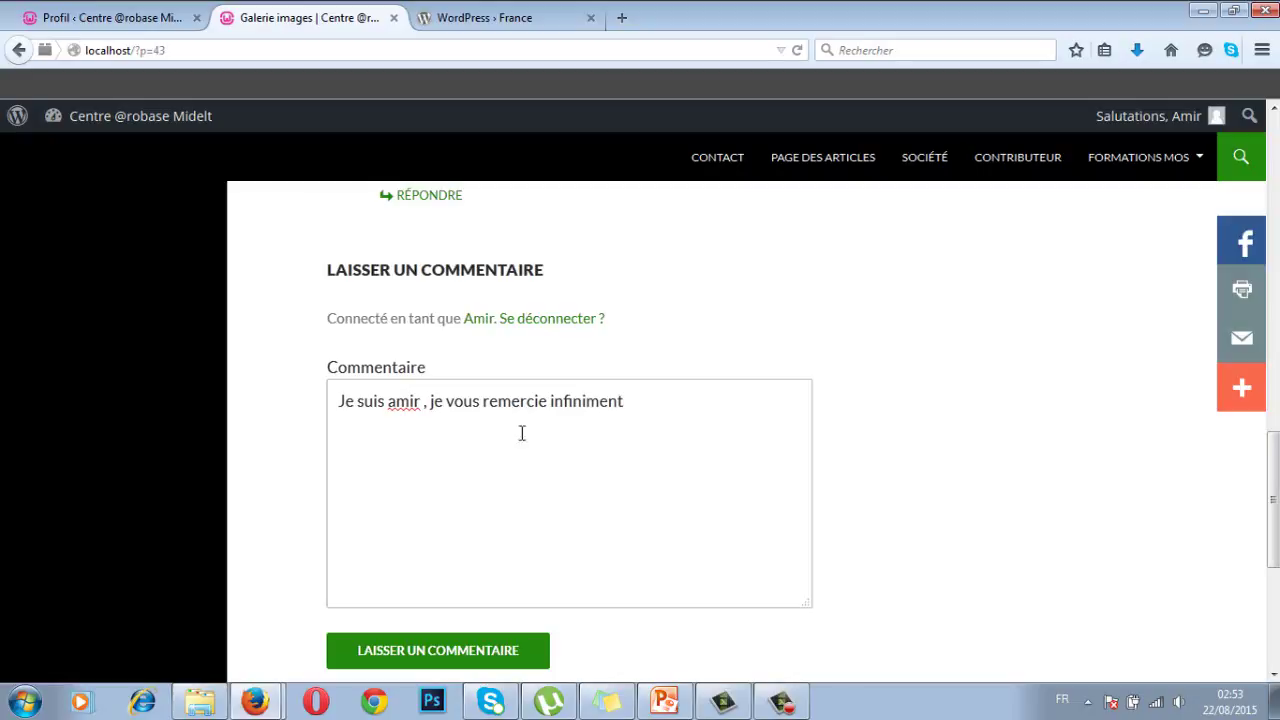
left_click(503, 651)
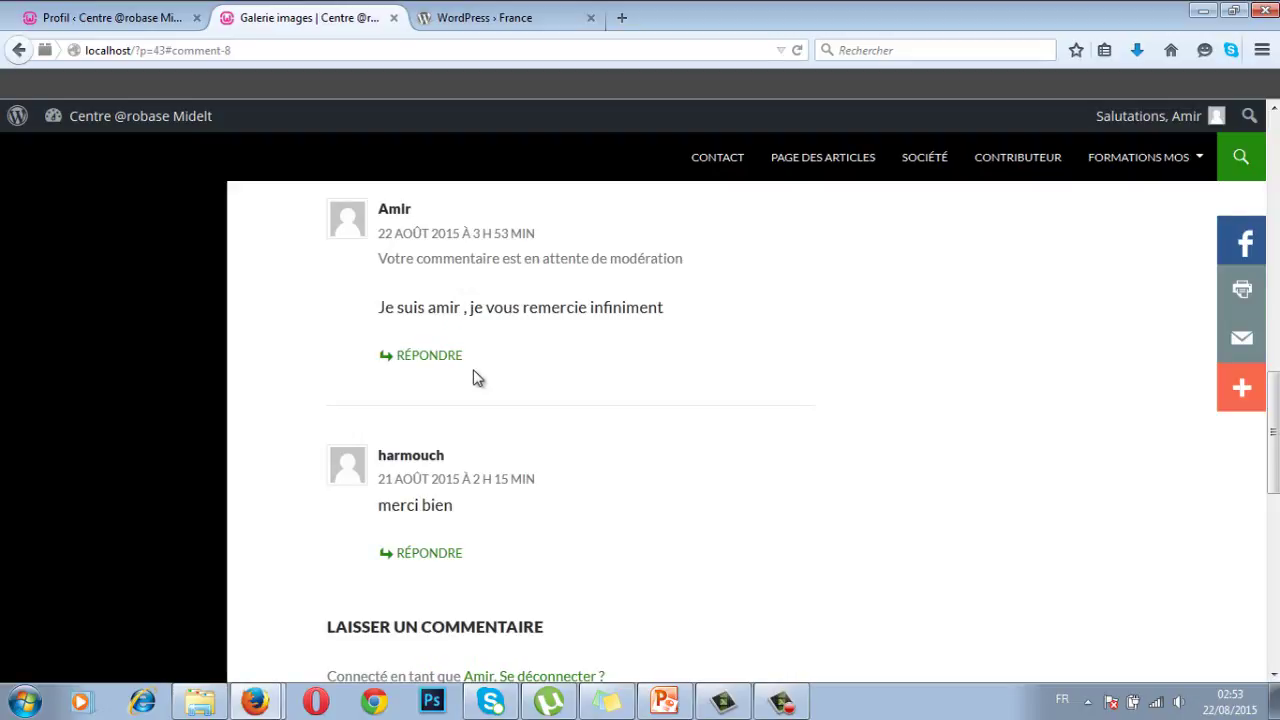
- Sign the subscriber out of WordPress and show the PowerPoint slide of users, roles and passwords
left_click(166, 19)
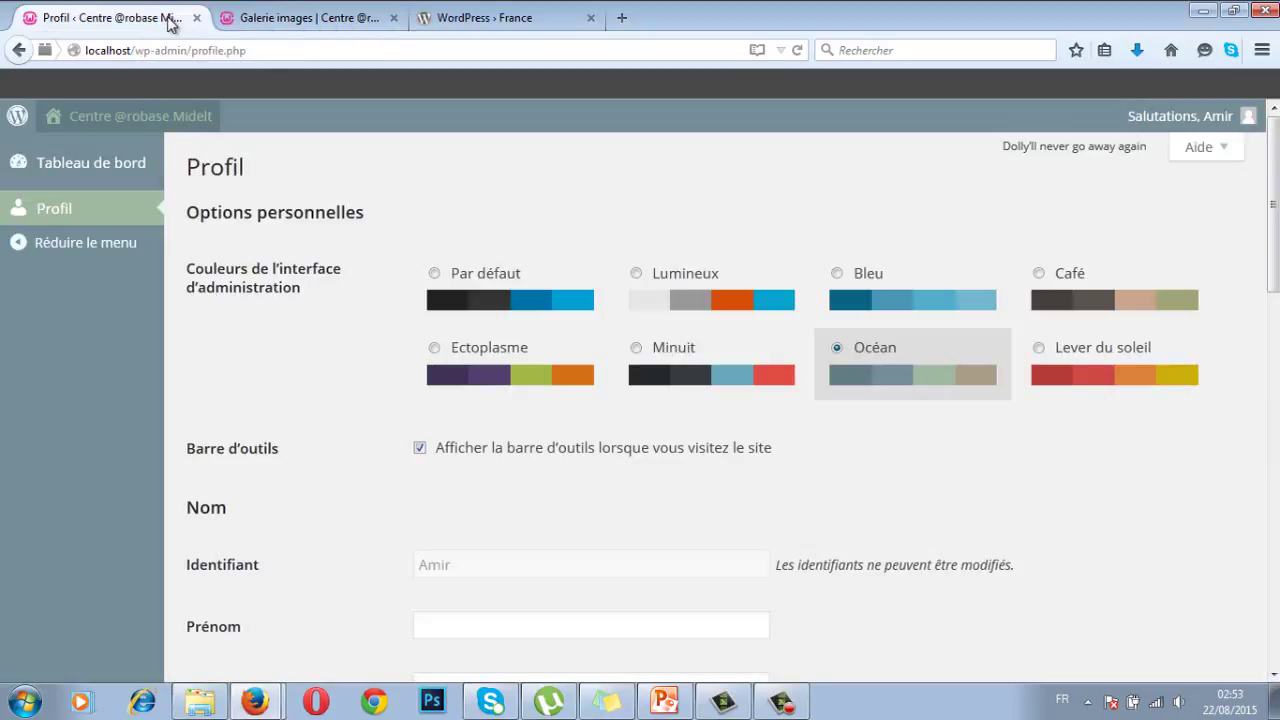
mouse_move(1233, 149)
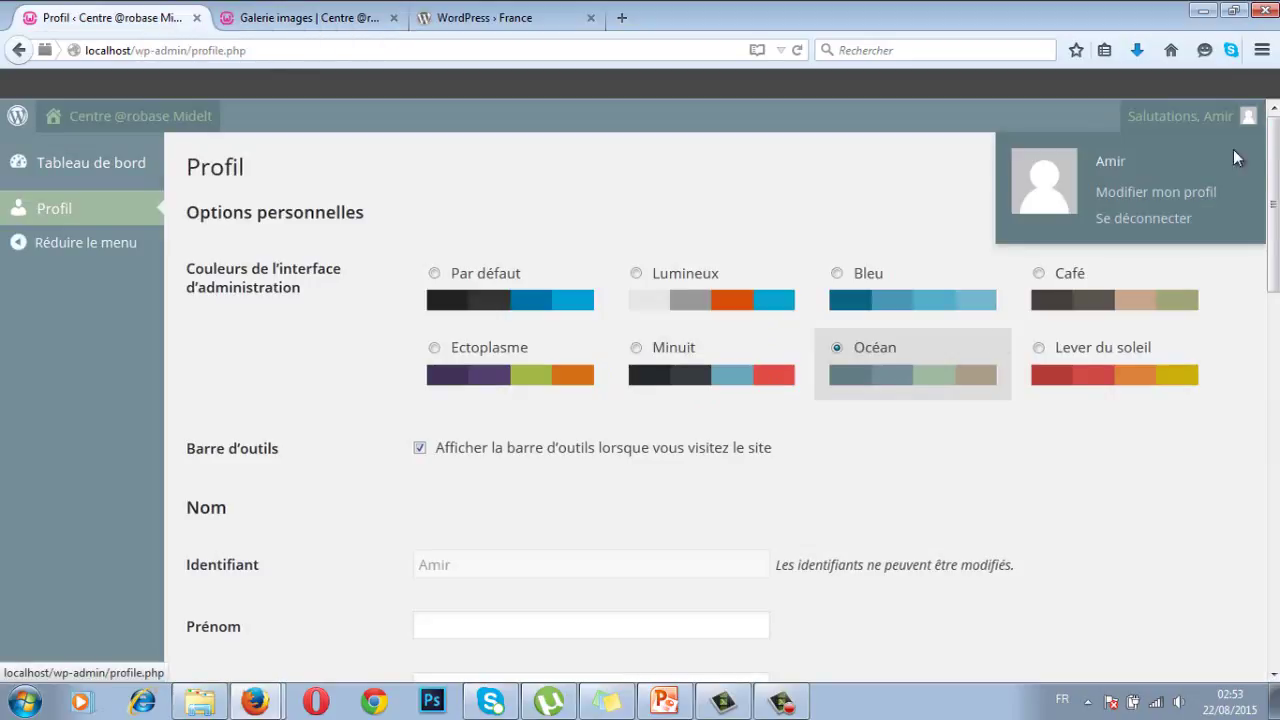
left_click(1145, 220)
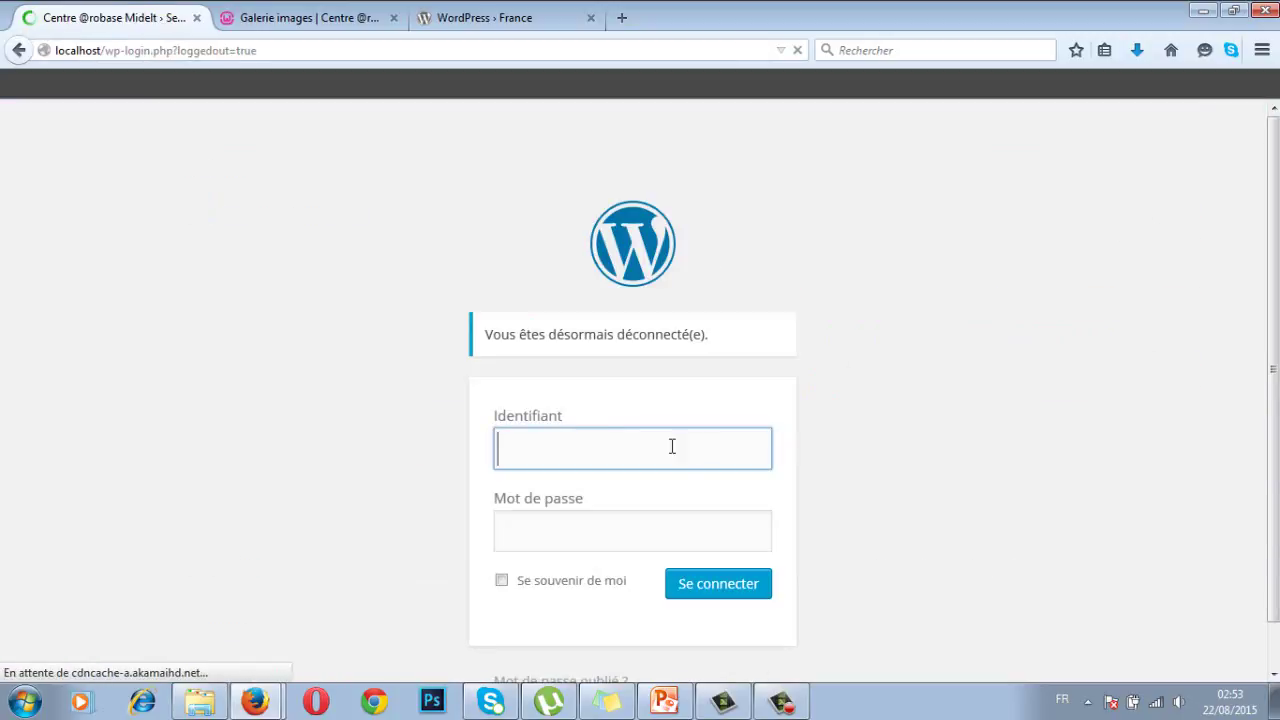
left_click(571, 440)
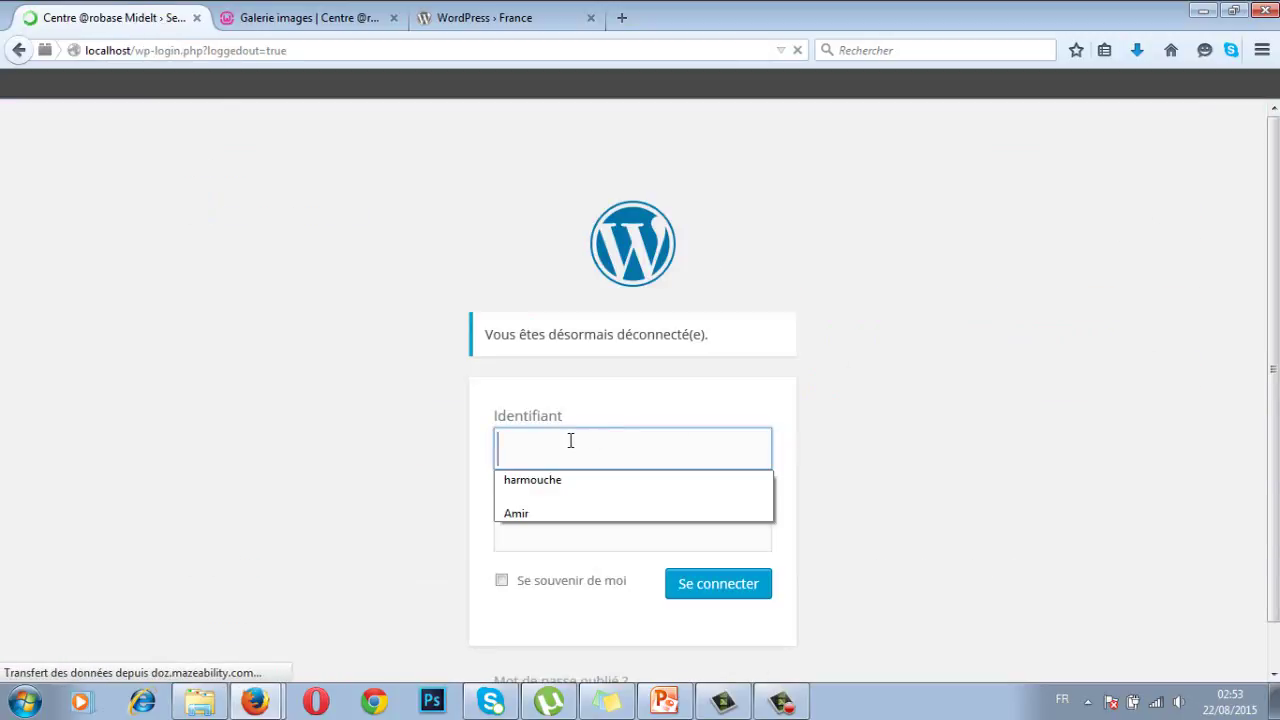
left_click(663, 702)
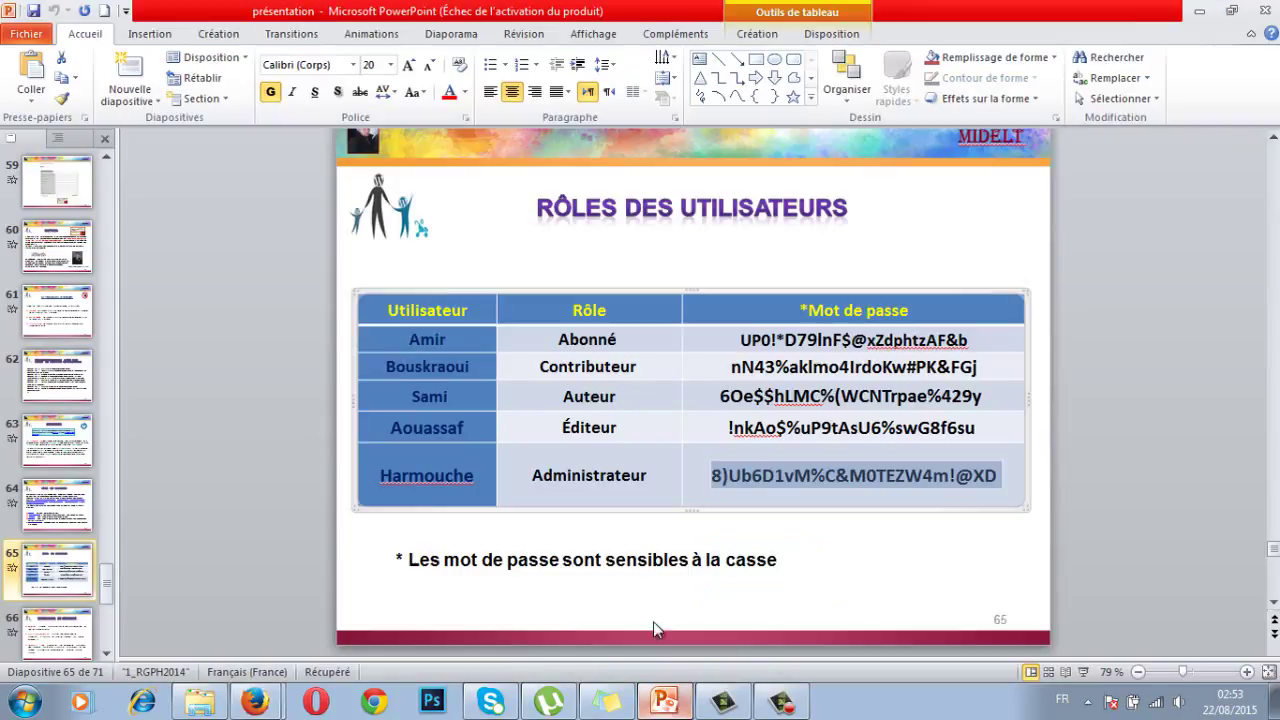
- Select the Contributeur password in the PowerPoint roles table, then return to the WordPress login page
left_click(716, 367)
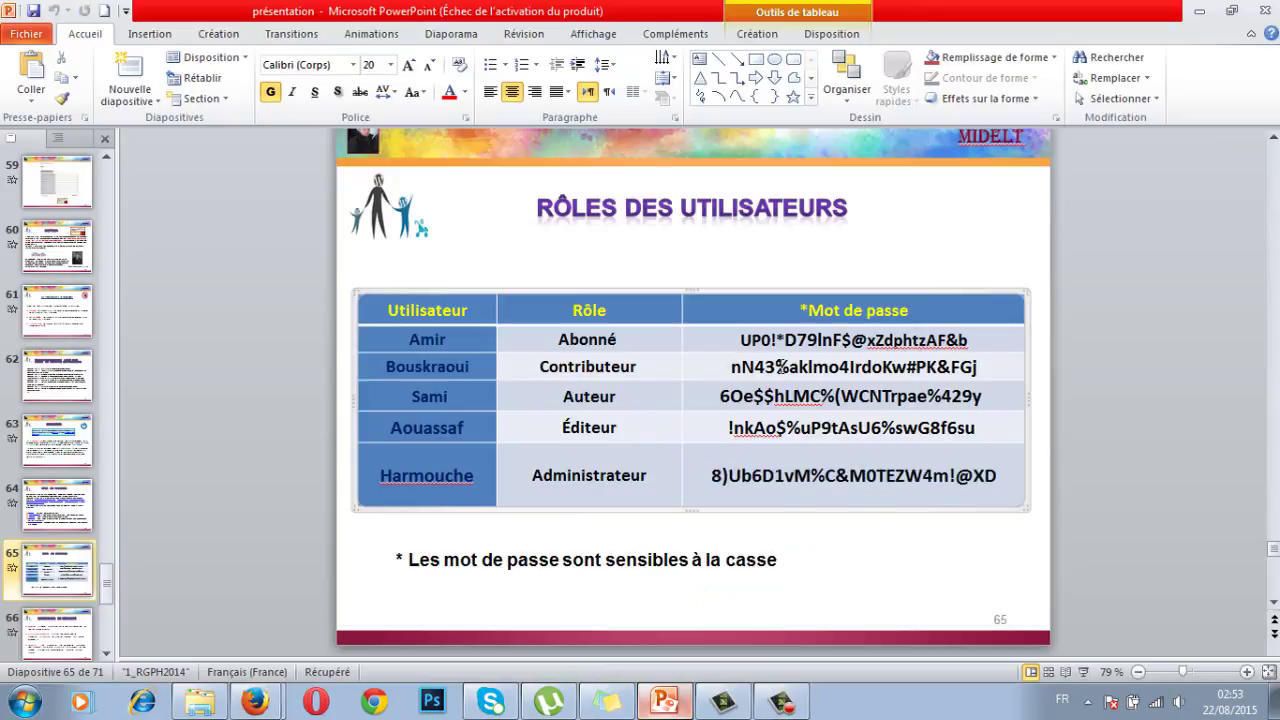
left_click(972, 366, "shift")
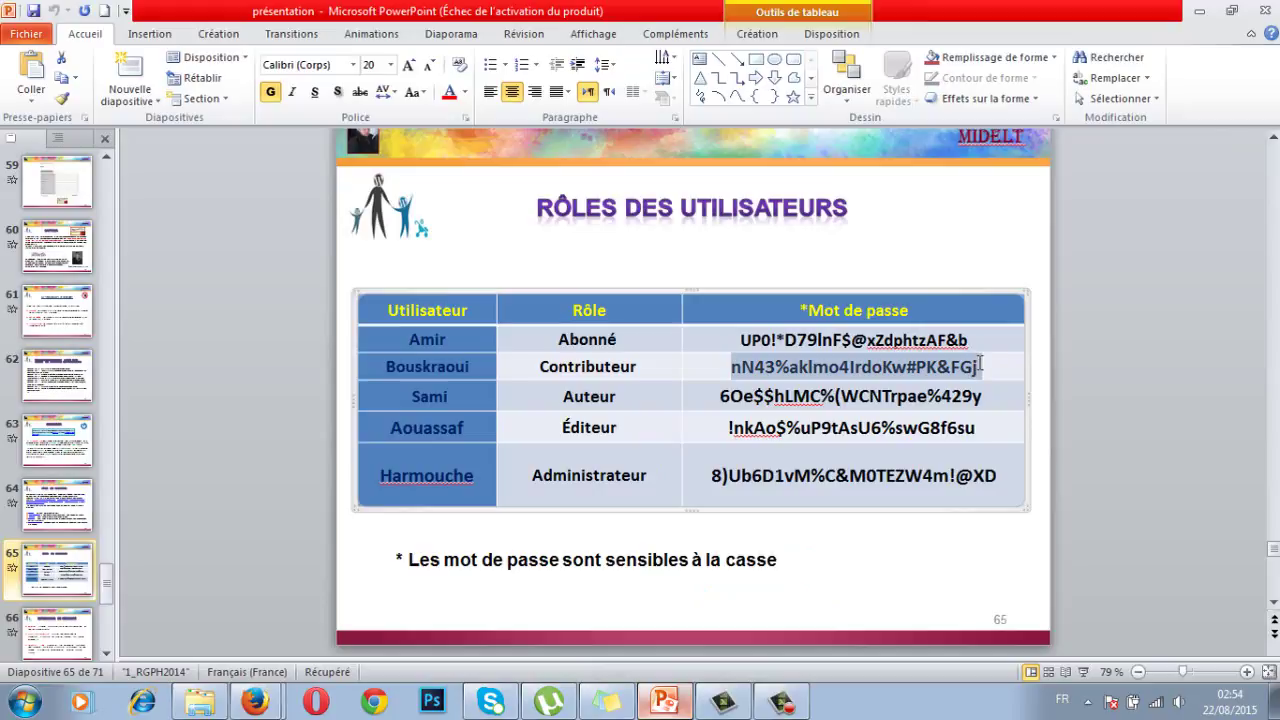
mouse_move(254, 702)
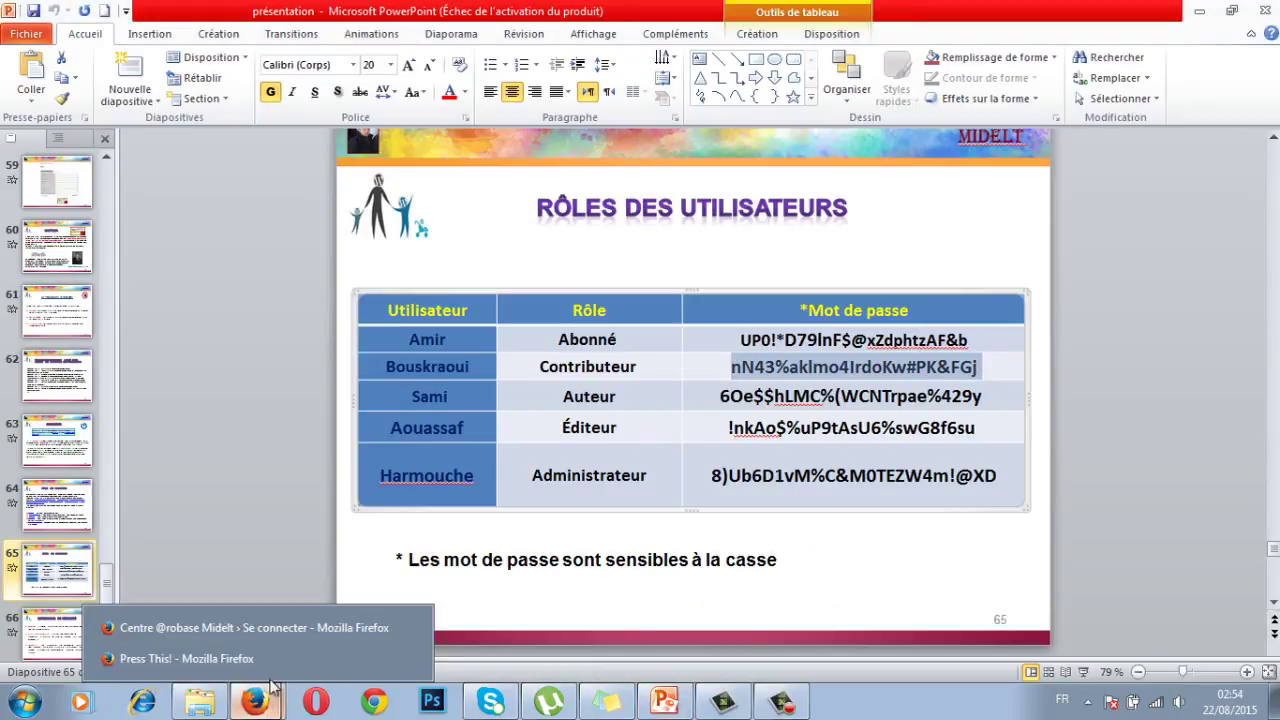
left_click(247, 627)
- Sign in as the contributor with the pasted password and let the browser remember it
left_click(549, 446)
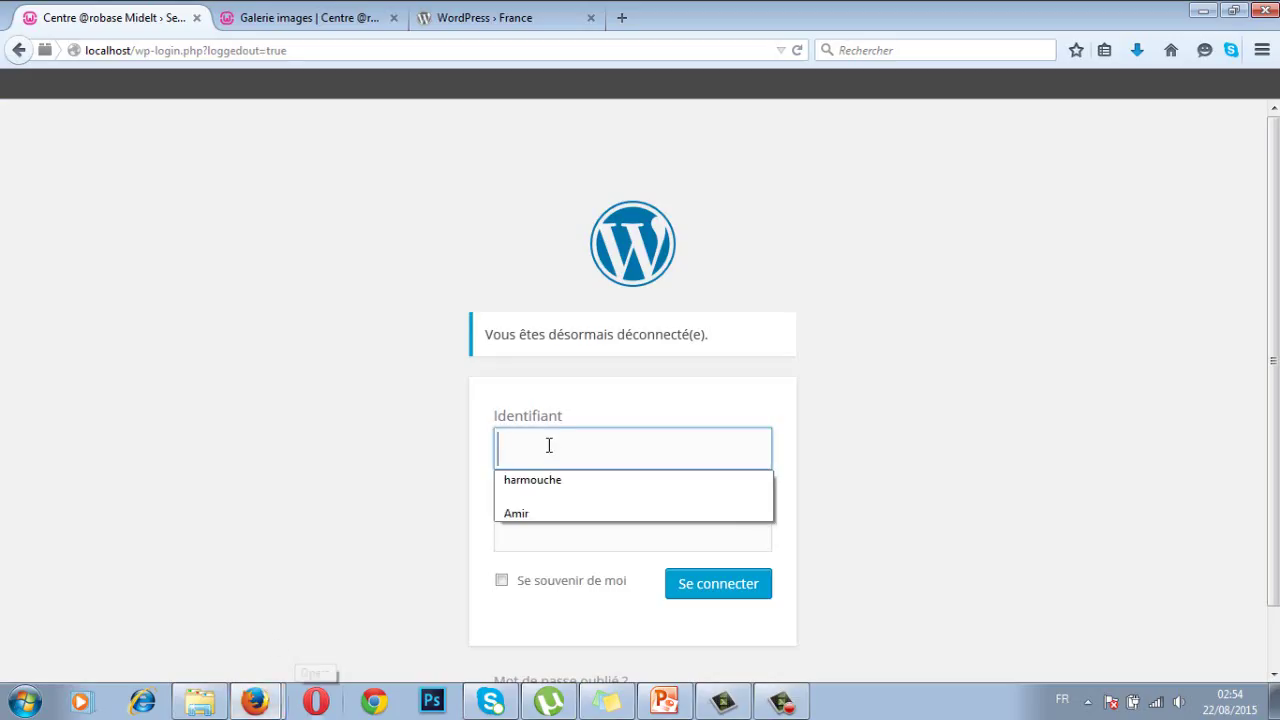
left_click(571, 541)
key("ctrl+v")
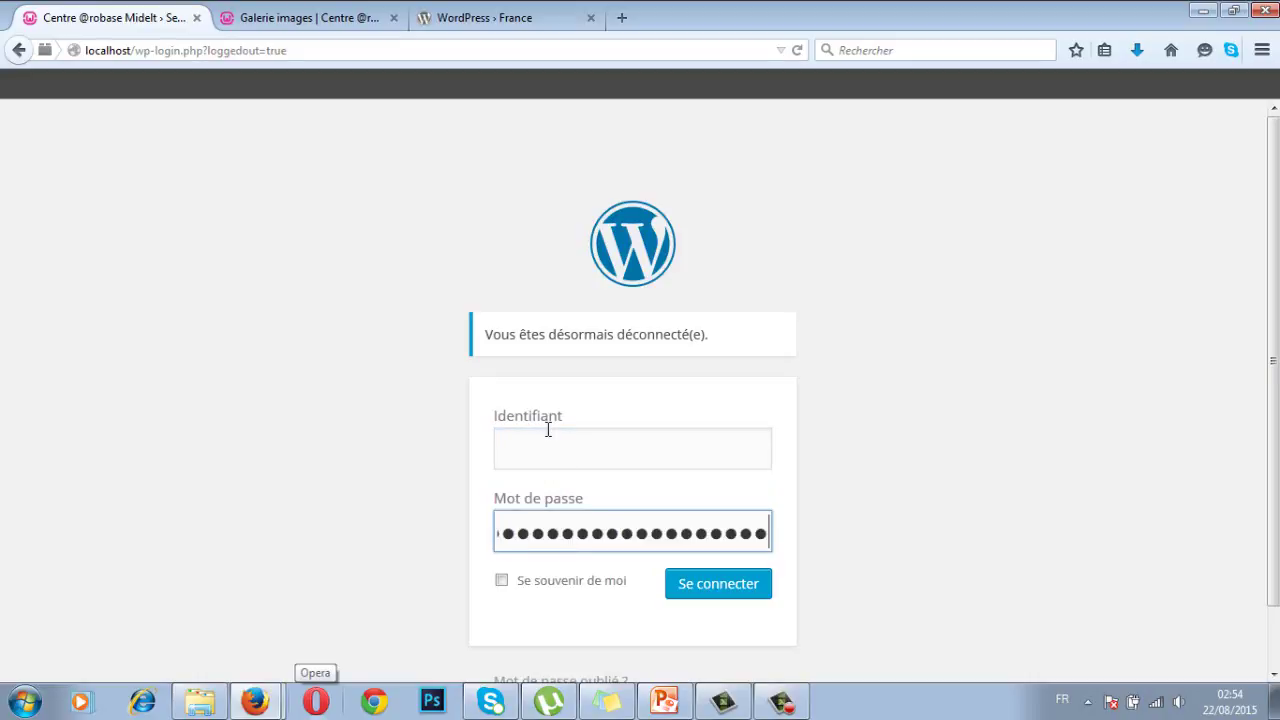
left_click(549, 430)
type("bous")
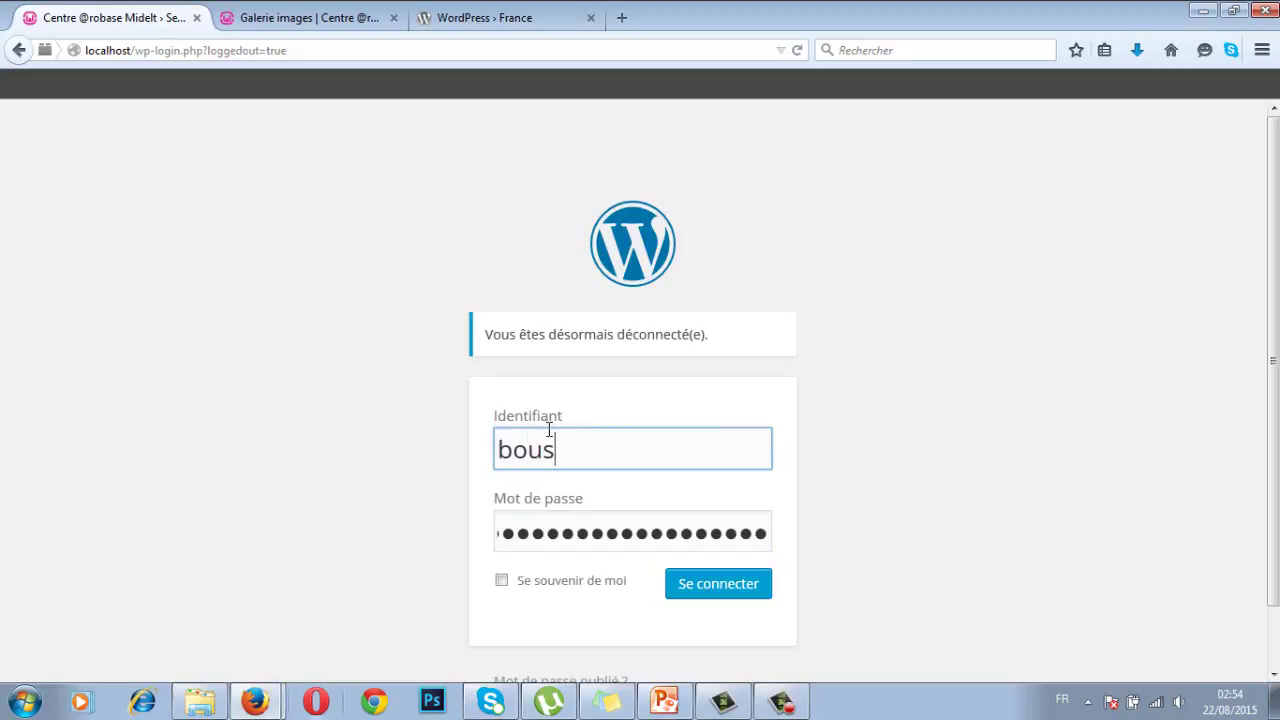
type("kraoui")
left_click(718, 593)
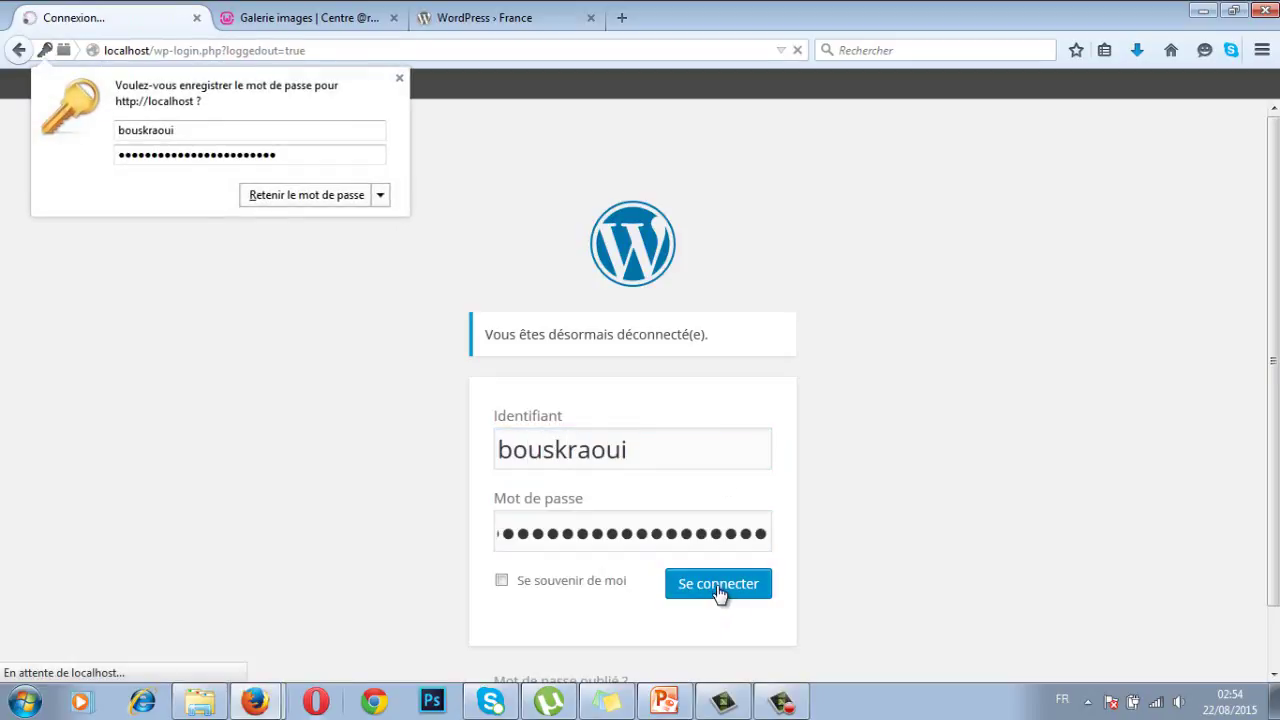
left_click(343, 196)
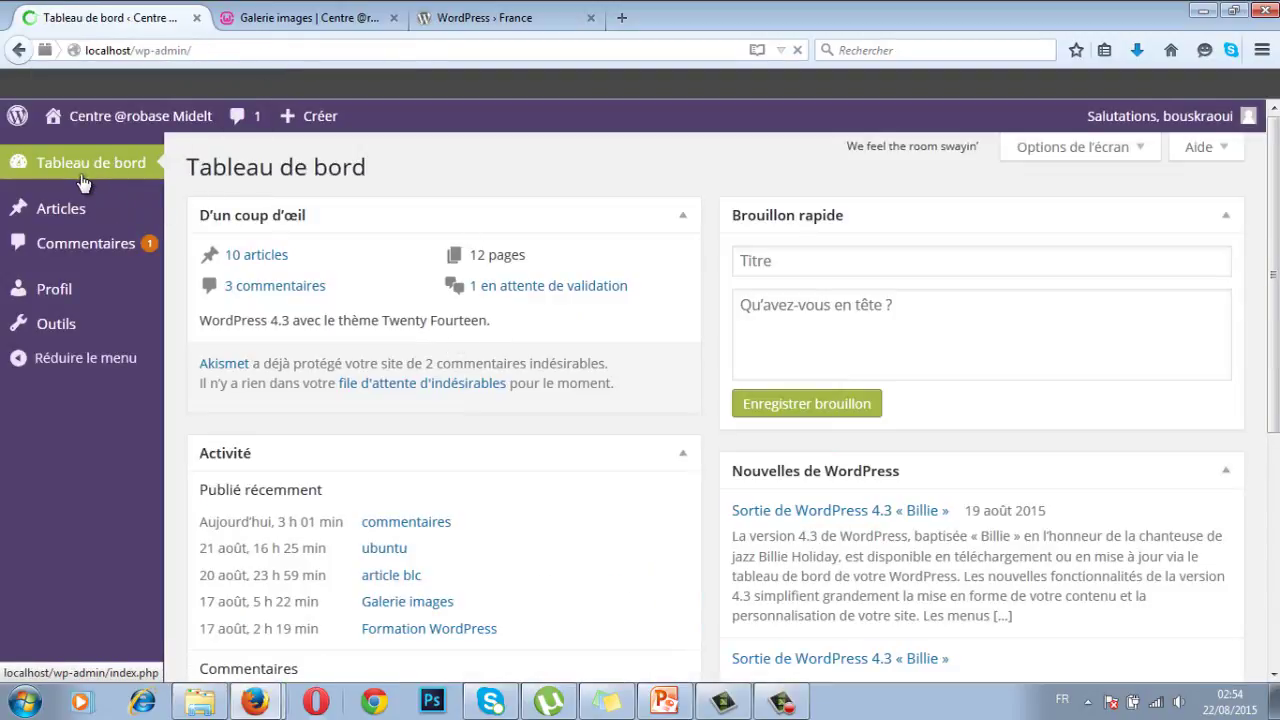
right_click(145, 124)
key("Escape")
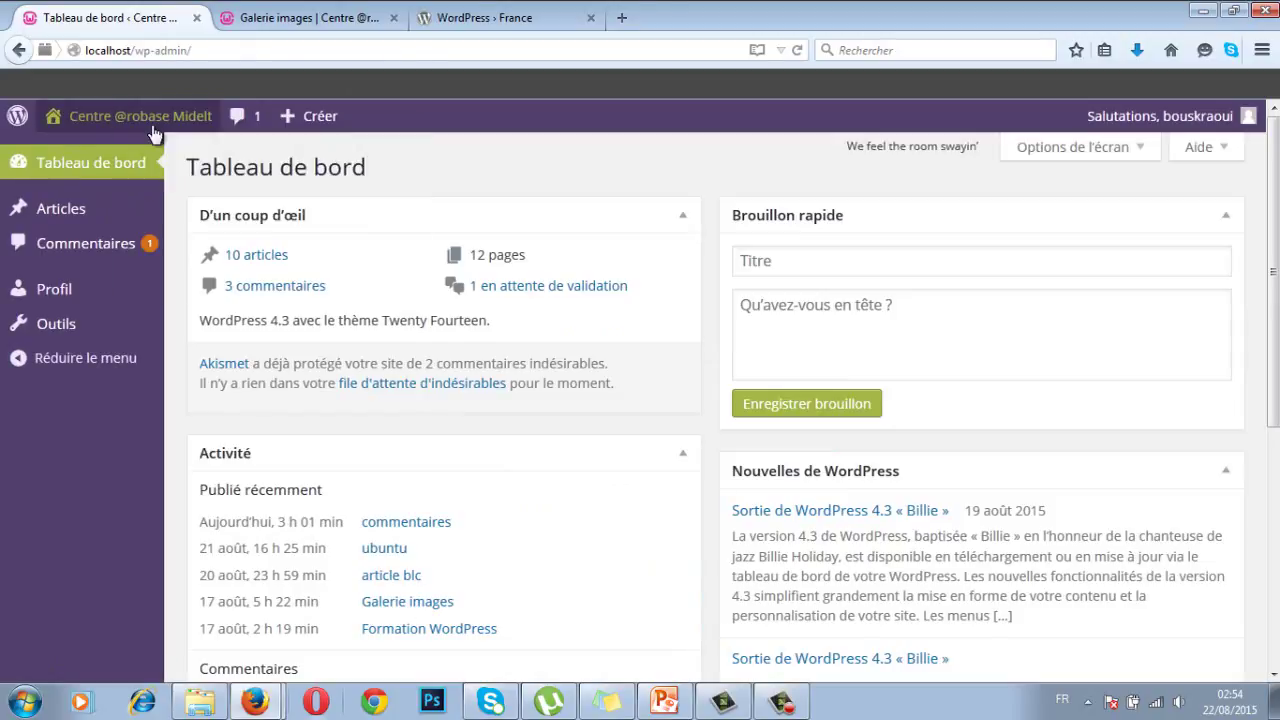
middle_click(153, 133)
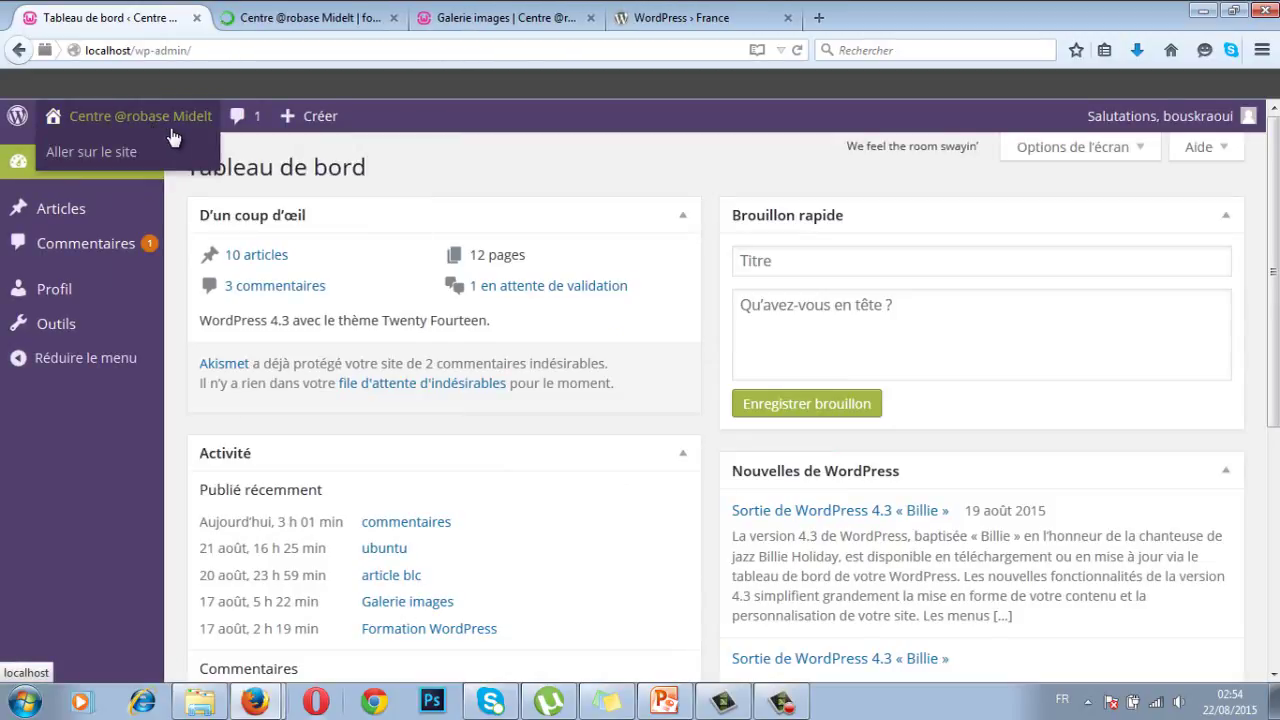
left_click(318, 22)
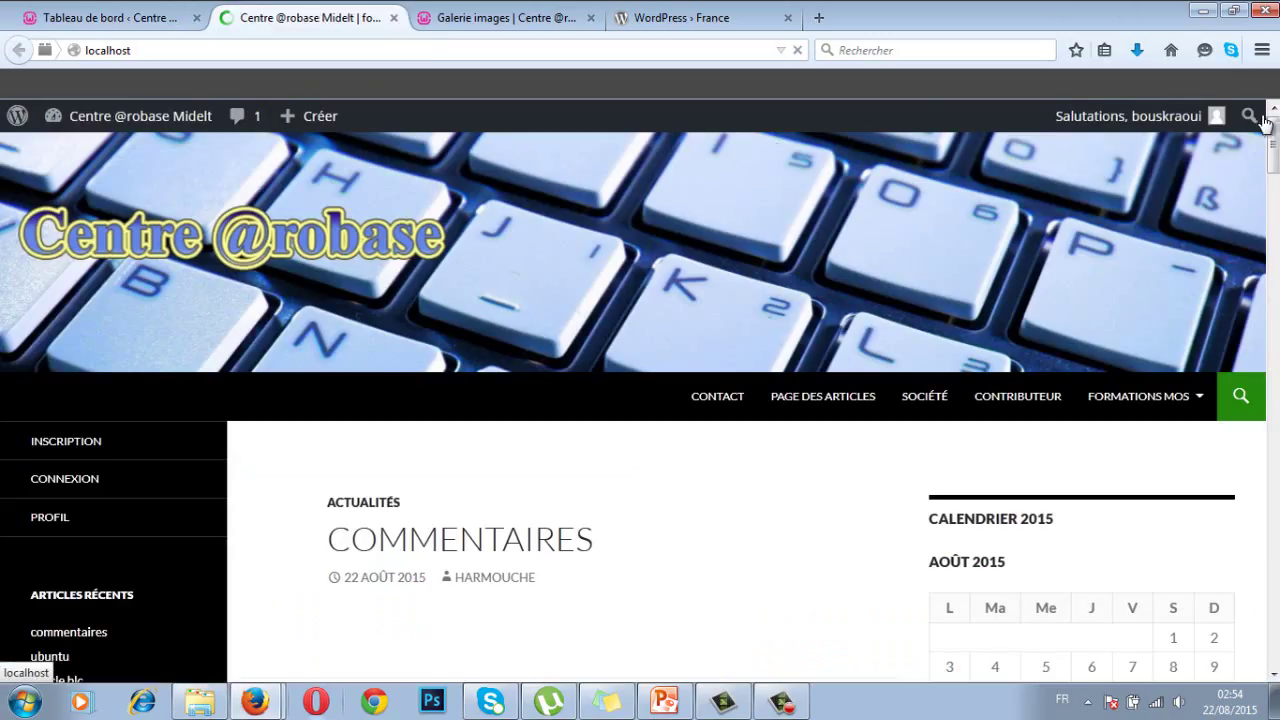
left_click_drag(1276, 135, 1273, 296)
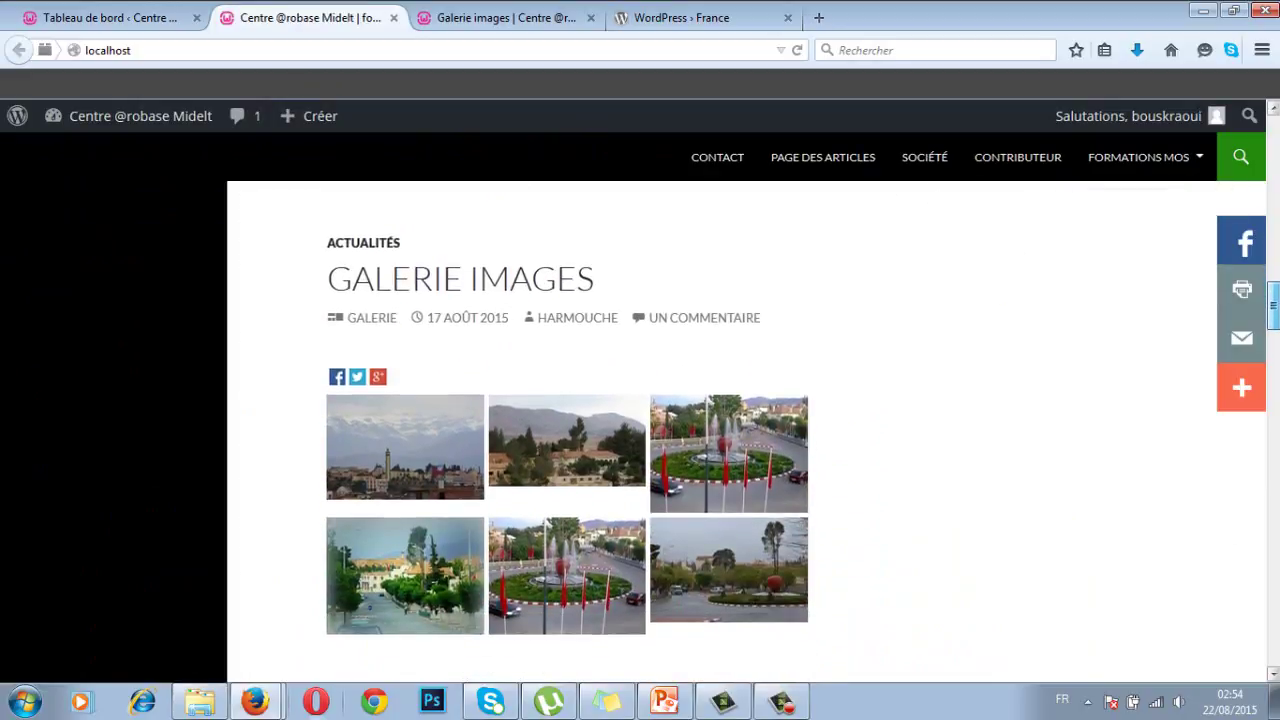
left_click(455, 277)
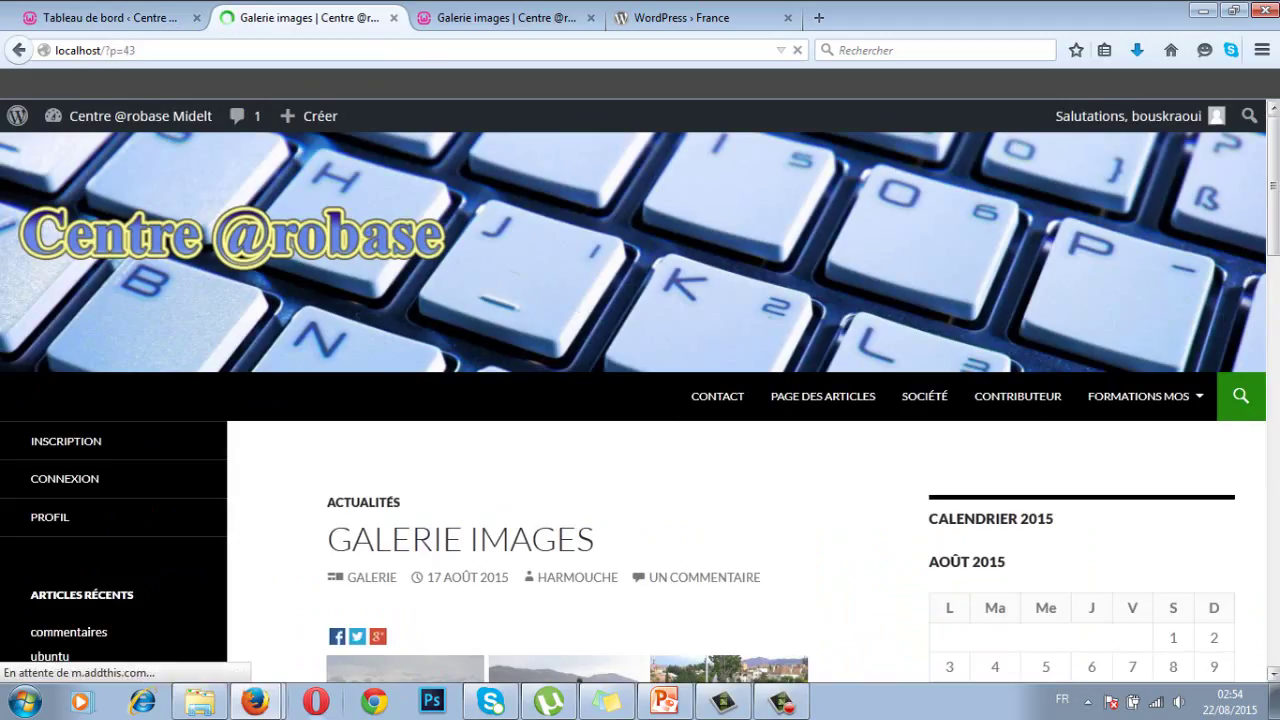
scroll(508, 307, "down", 3)
scroll(640, 425, "down", 3)
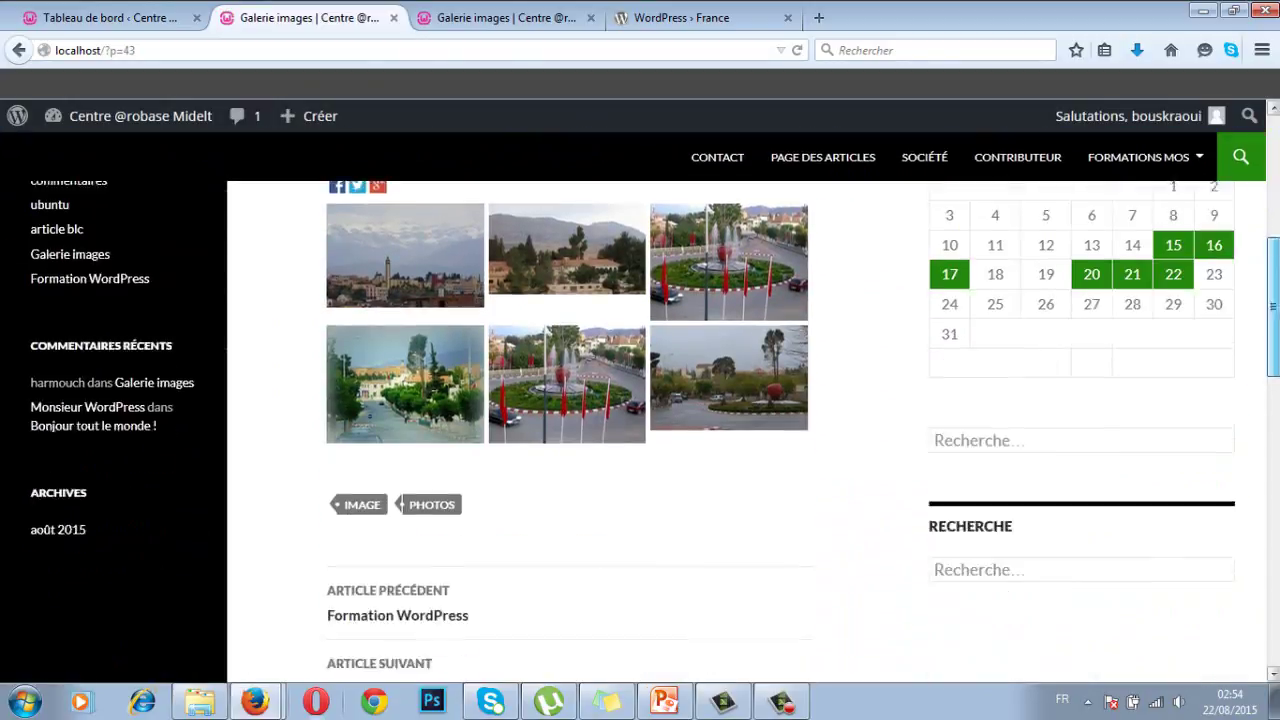
scroll(640, 425, "down", 3)
scroll(640, 425, "down", 2)
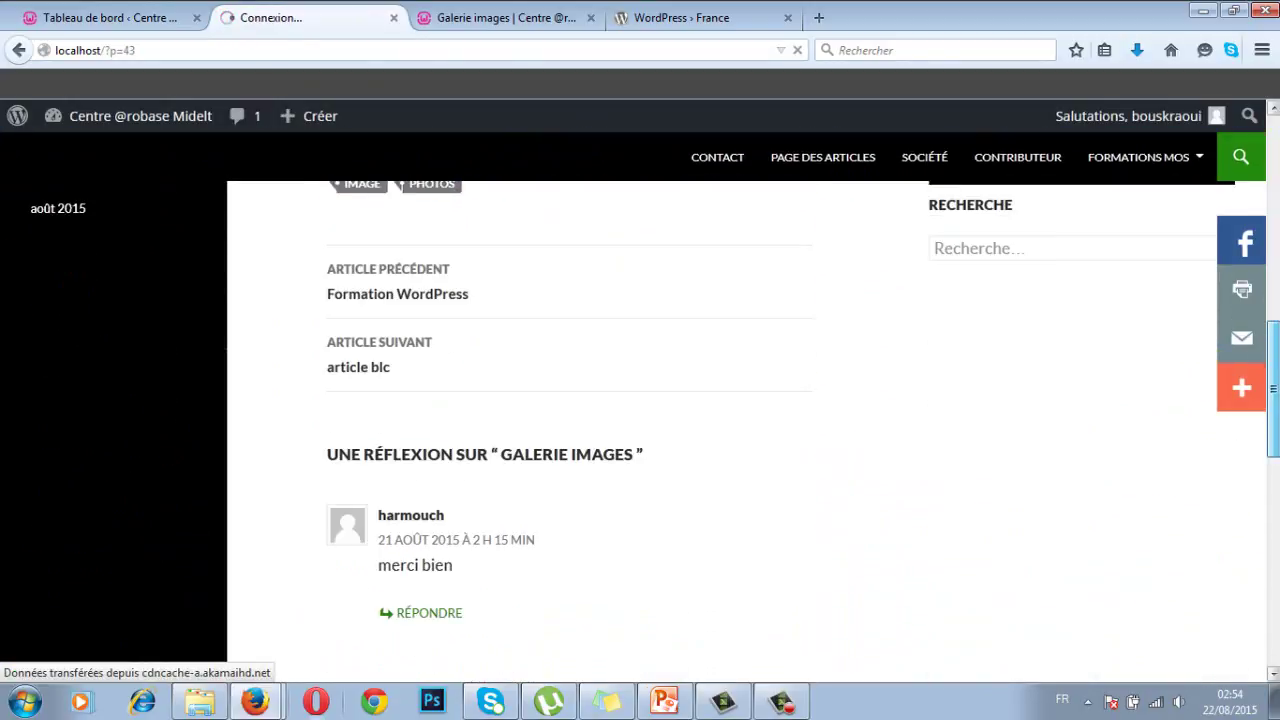
scroll(640, 425, "down", 1)
scroll(640, 425, "down", 1)
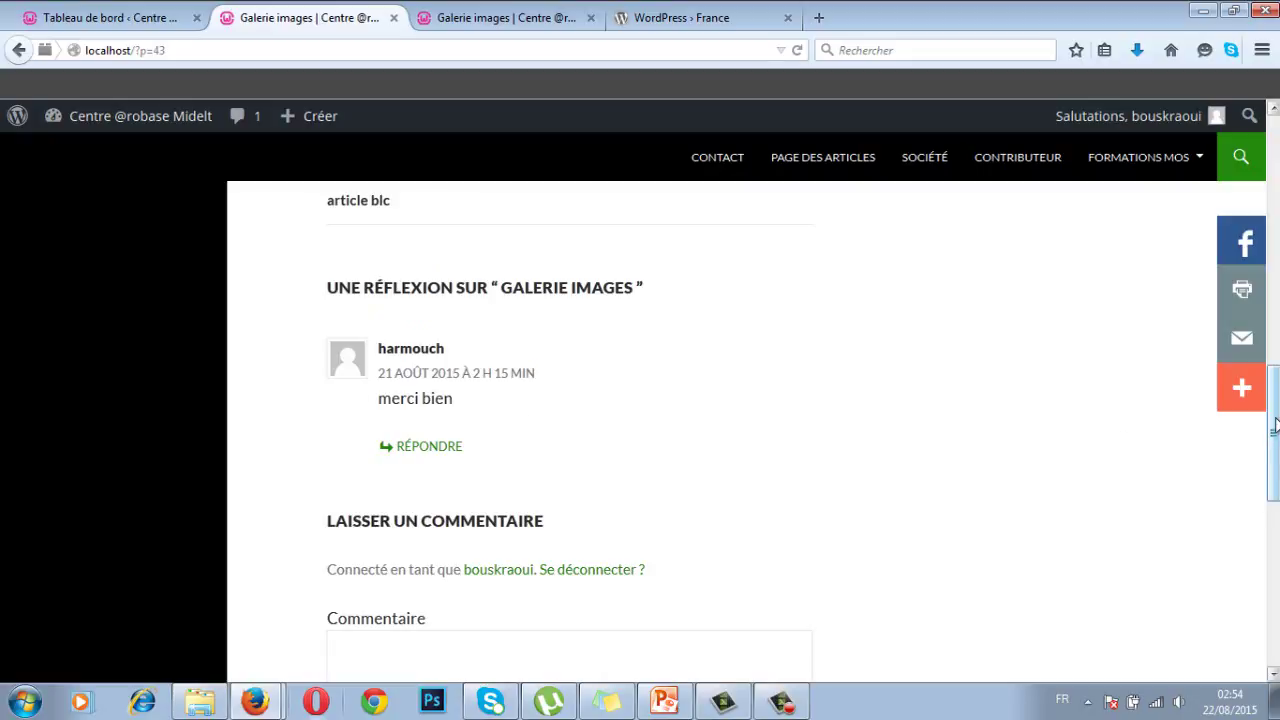
mouse_move(1275, 425)
left_mouse_down()
mouse_move(1275, 485)
mouse_move(1275, 250)
left_mouse_up()
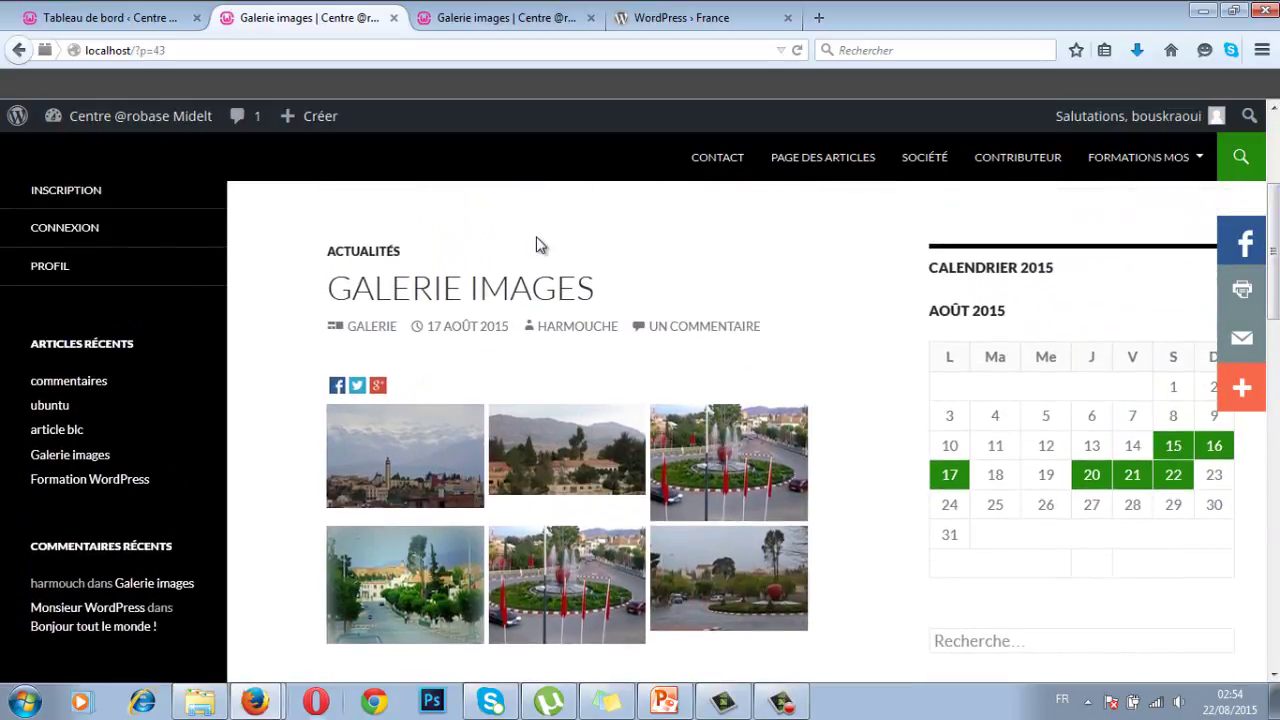
left_click(130, 18)
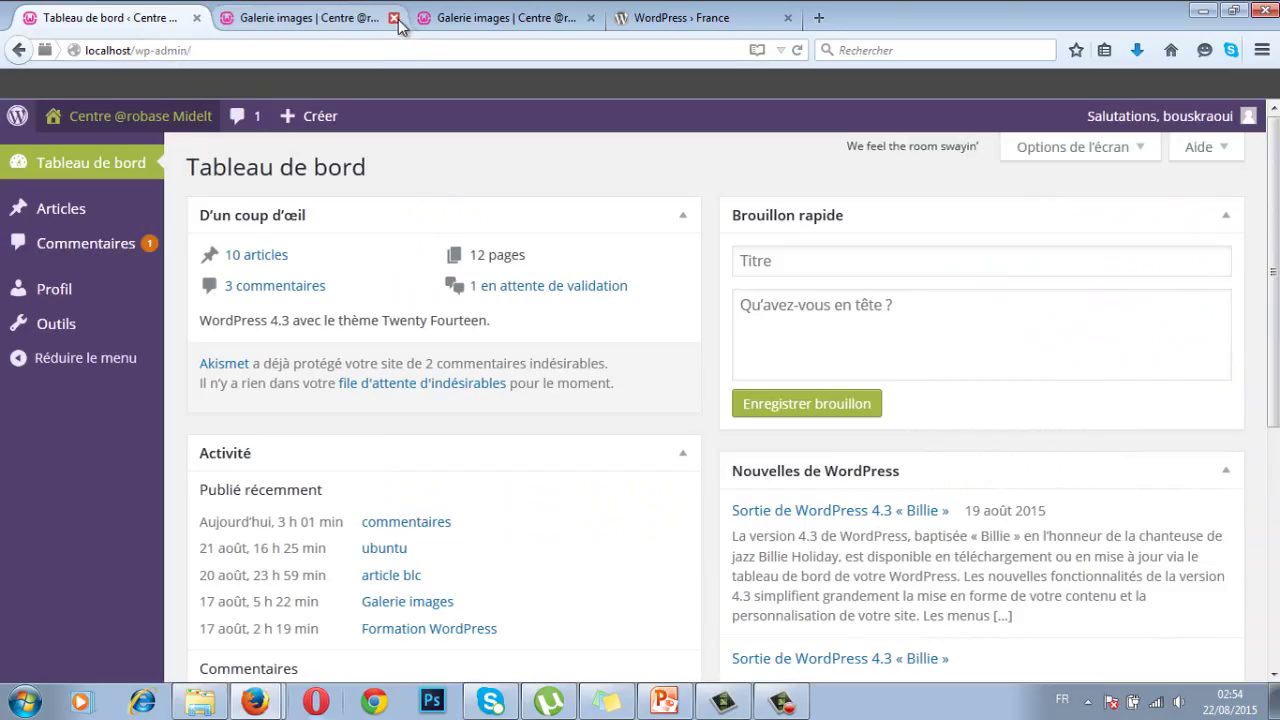
- Close both Galerie images tabs, sign out, and log back in with the saved administrator login
left_click(395, 18)
left_click(395, 18)
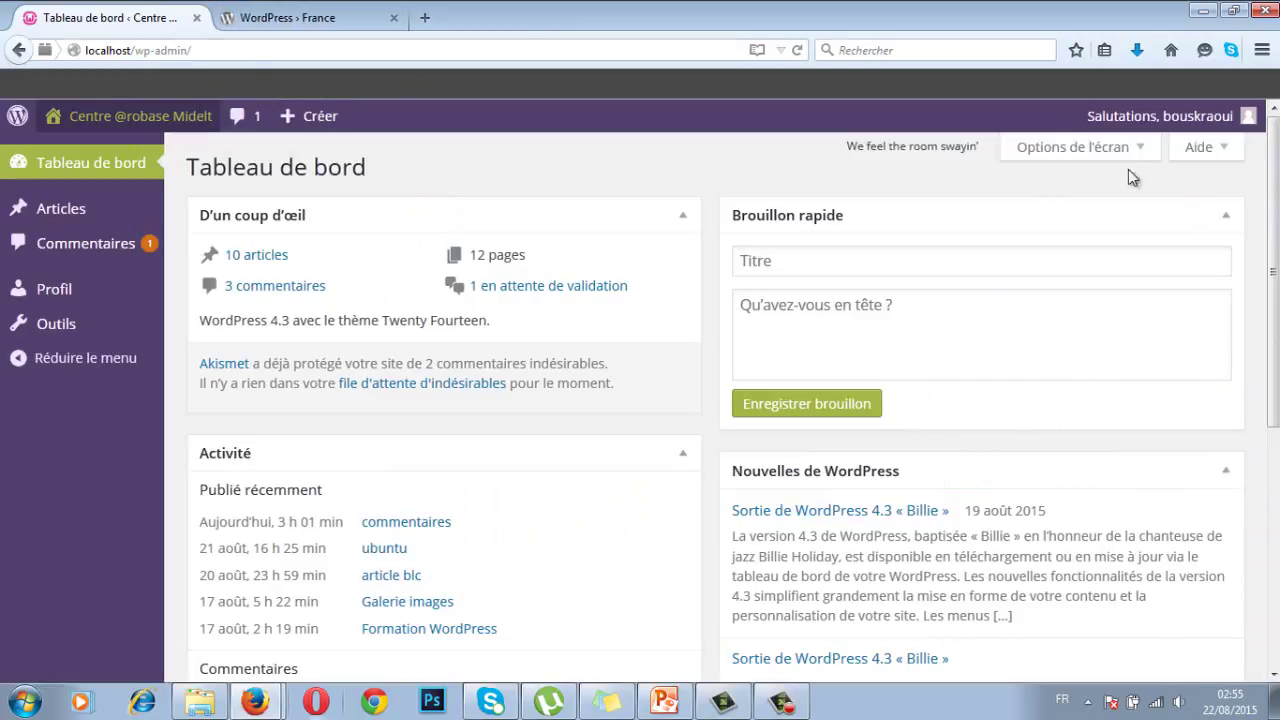
mouse_move(1248, 112)
left_click(1138, 220)
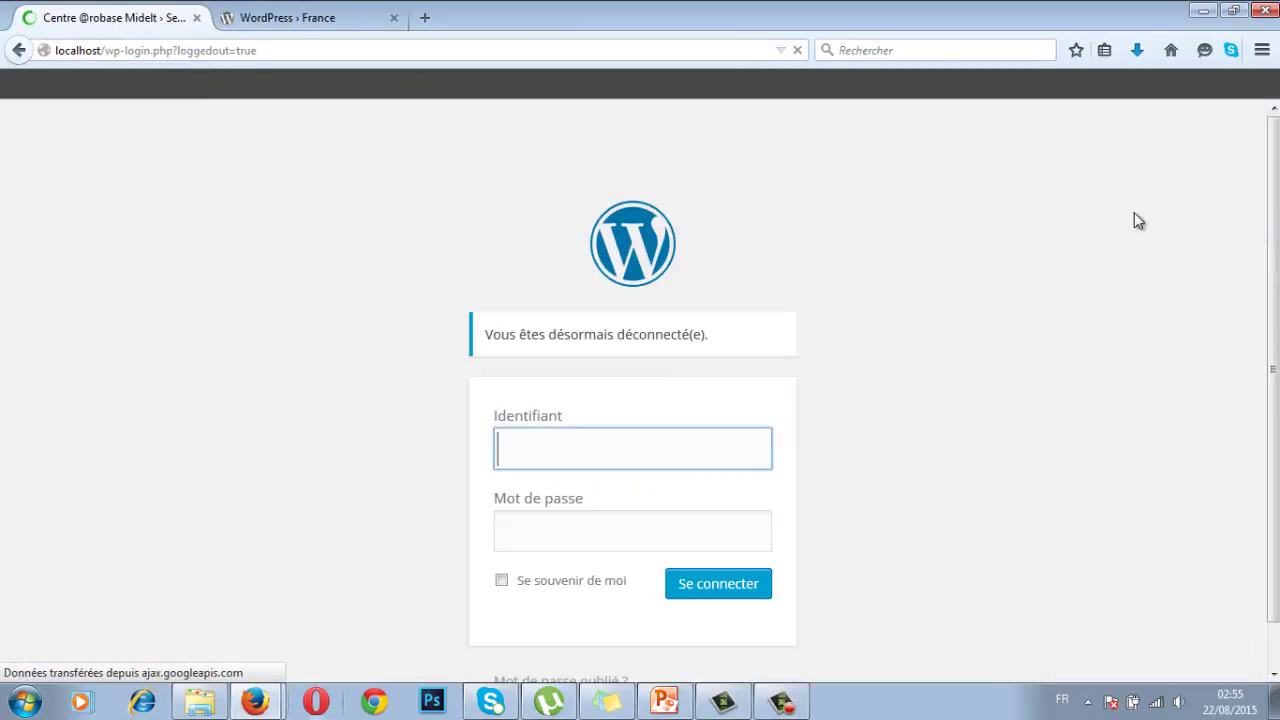
left_click(536, 441)
left_click(538, 482)
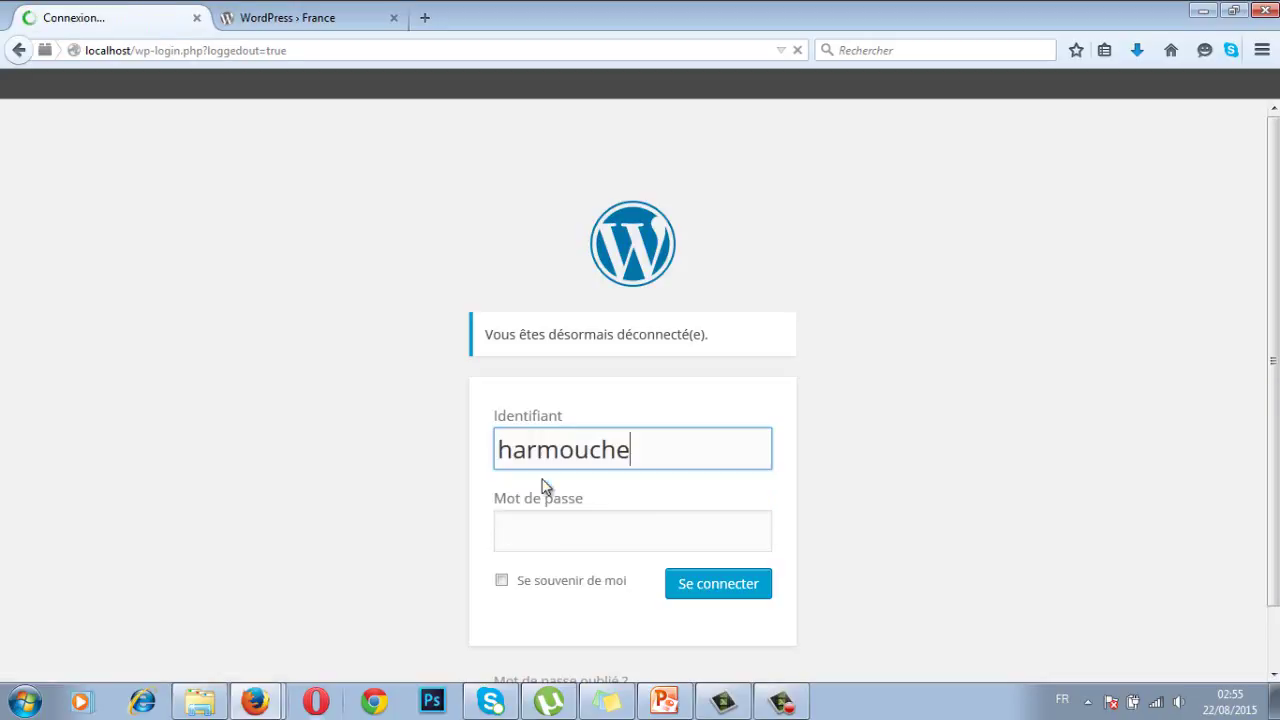
left_click(727, 590)
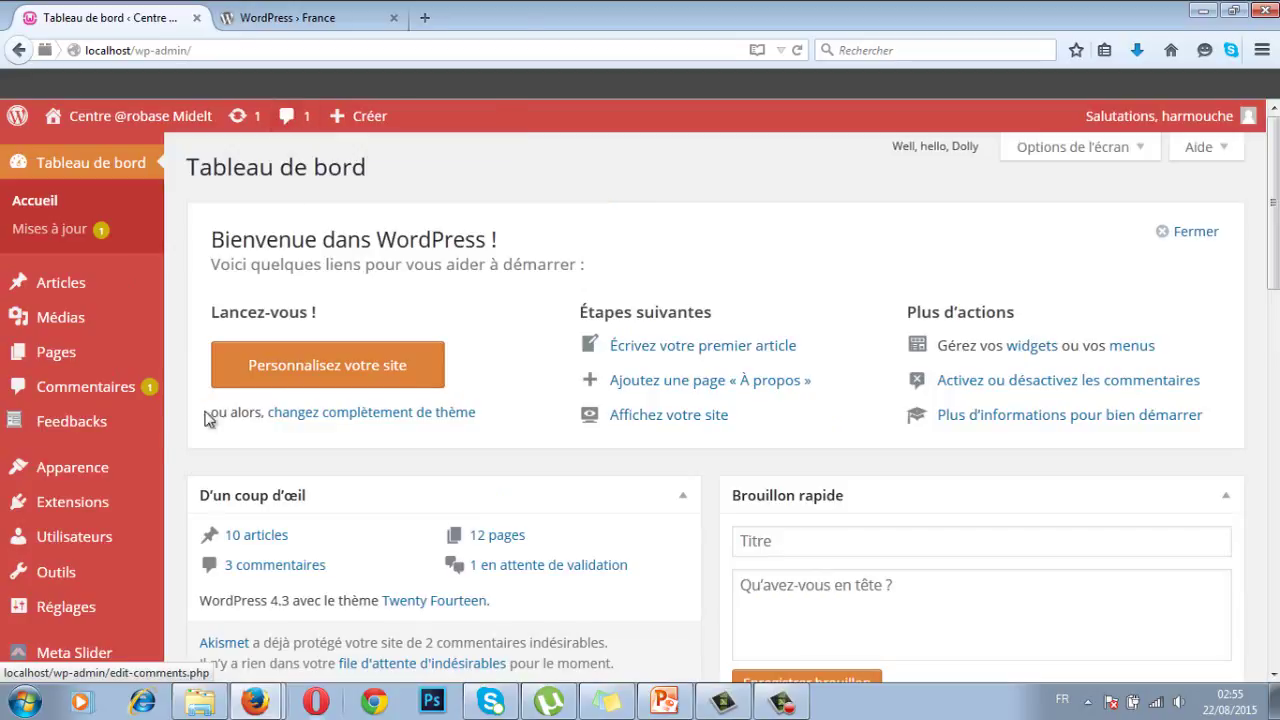
- Open Commentaires to list the thank-you comment awaiting moderation
left_click(113, 395)
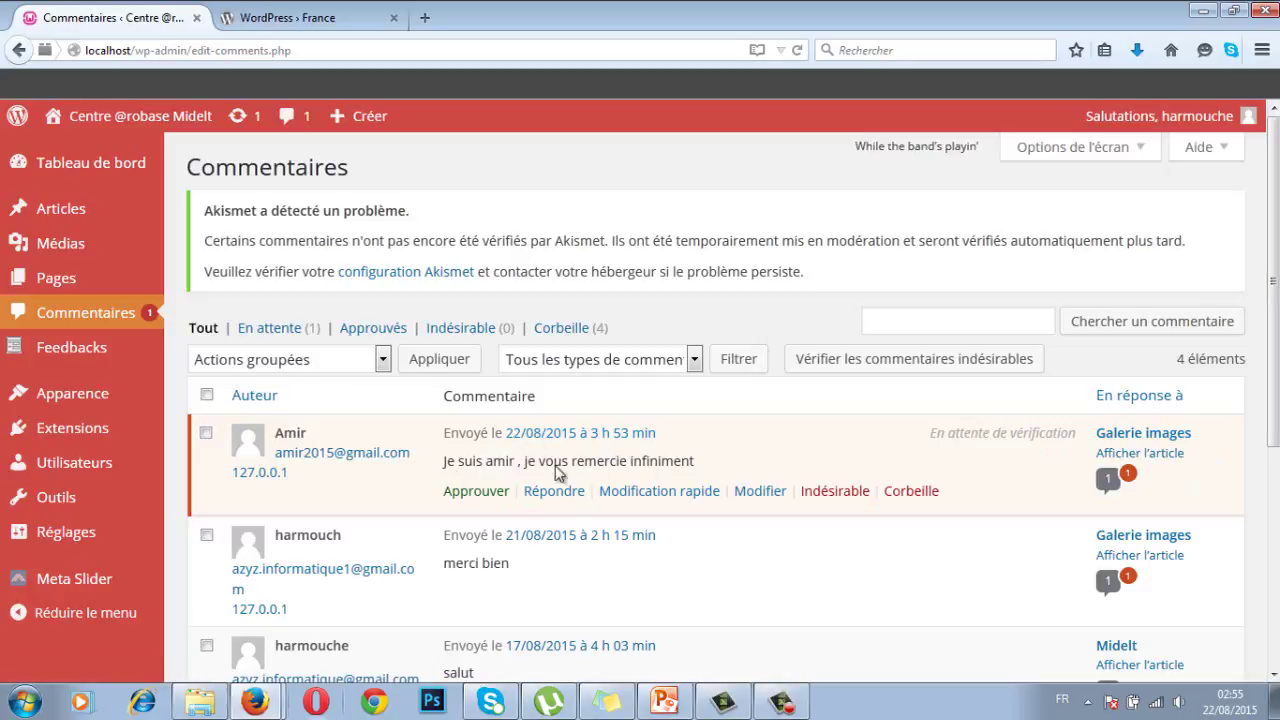
- Quick-edit the pending comment to capitalise the commenter's name, then update it
left_click(673, 500)
type("A")
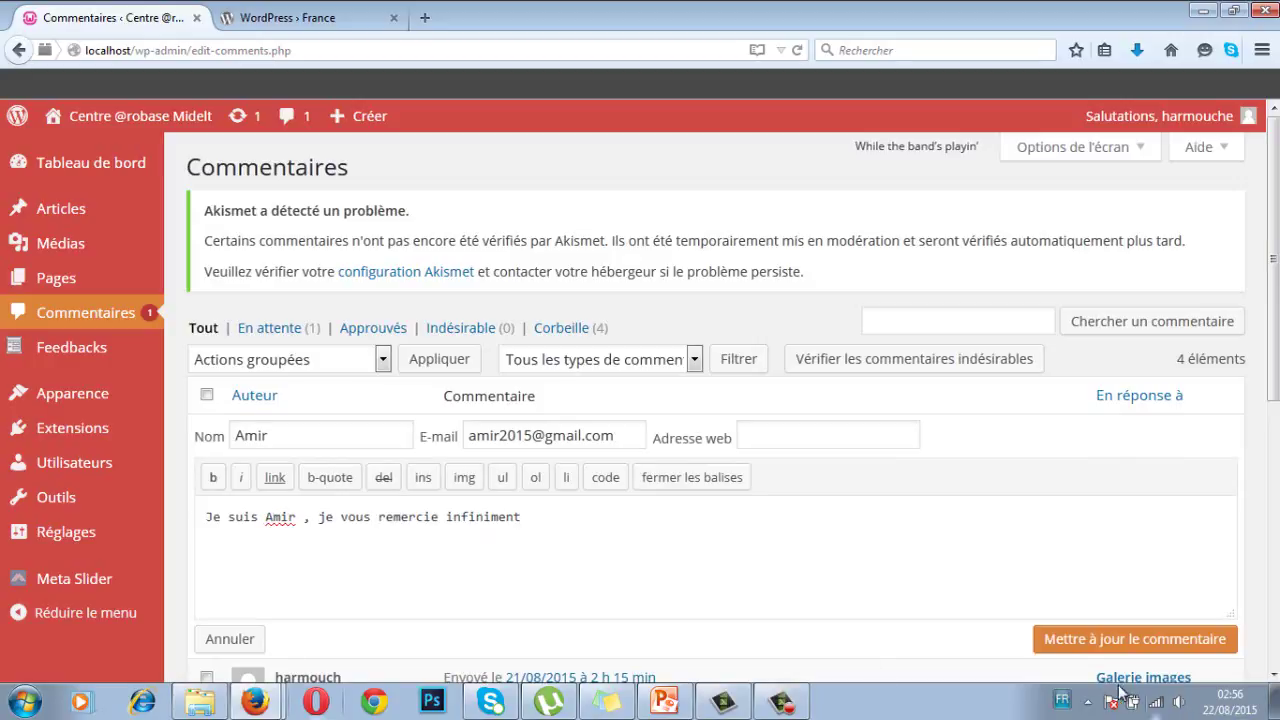
left_click(1090, 645)
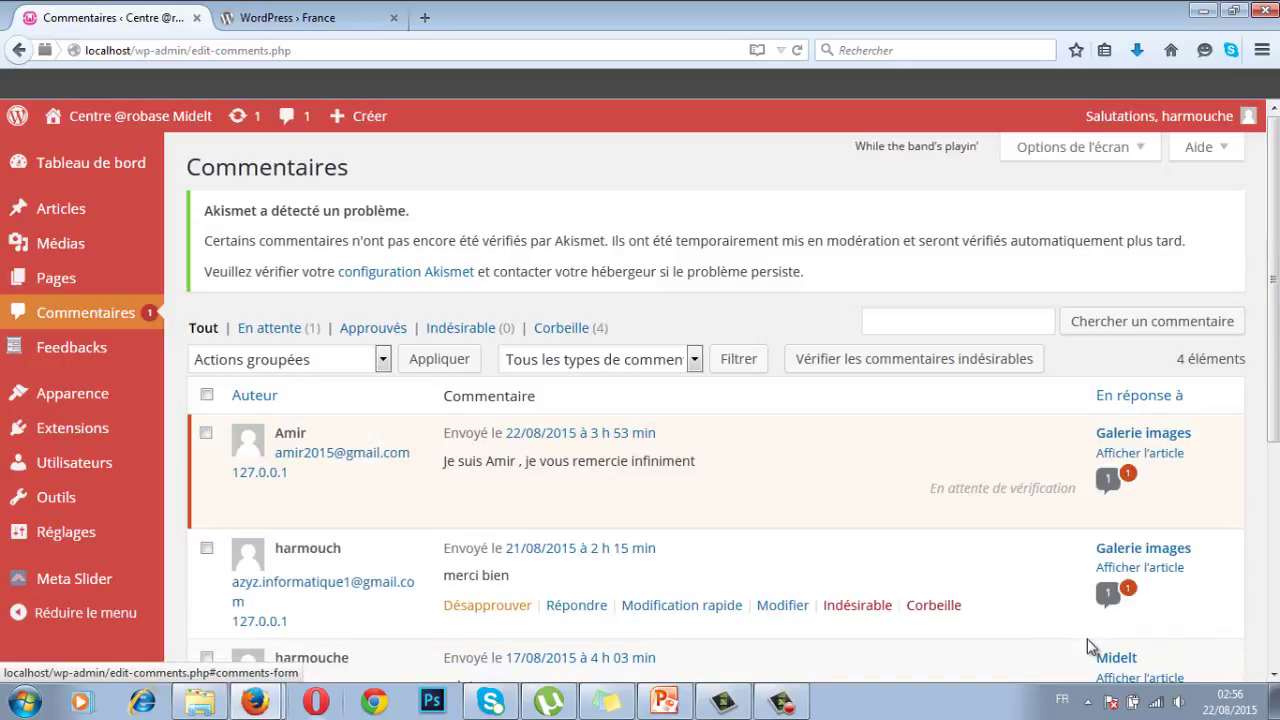
mouse_move(497, 470)
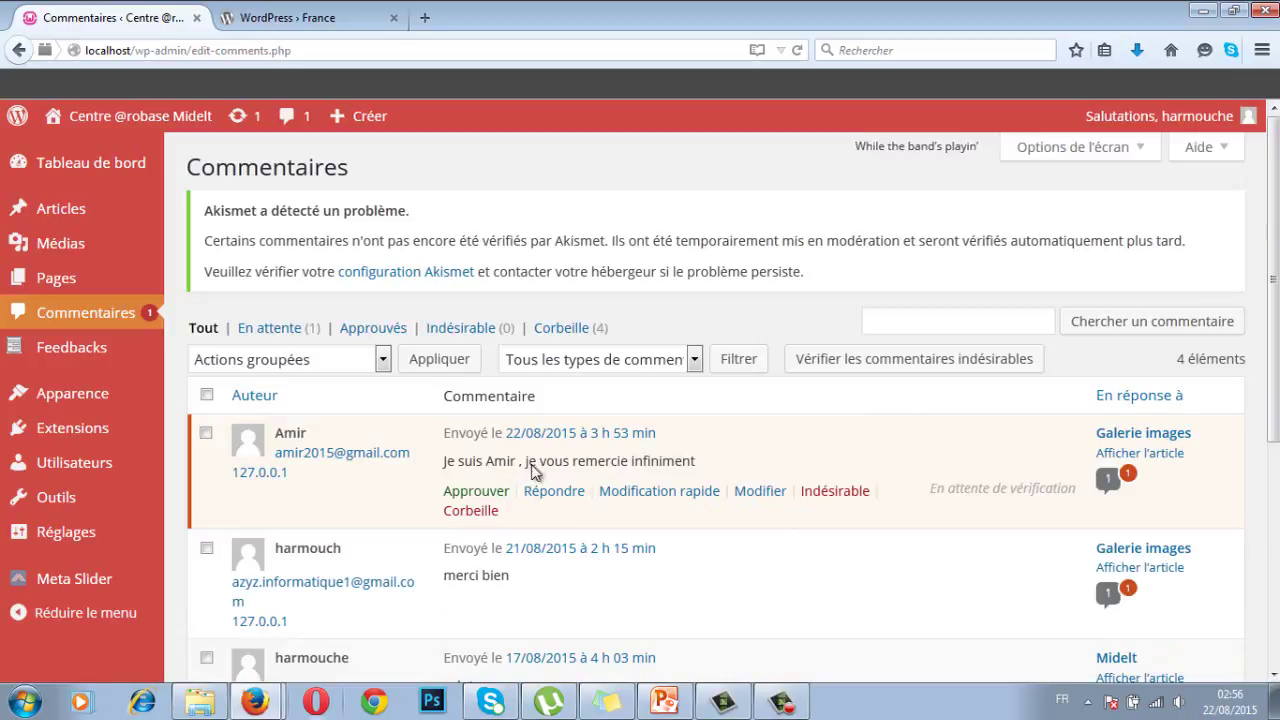
left_click(762, 490)
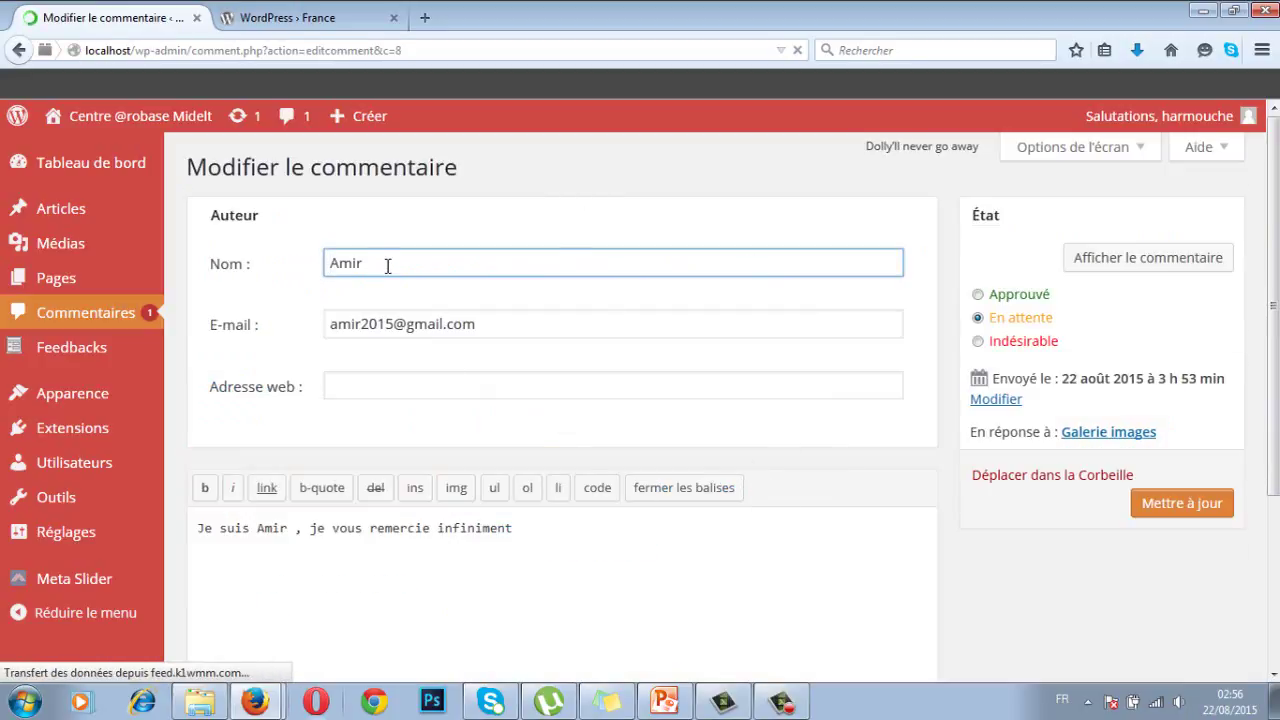
left_click(479, 326)
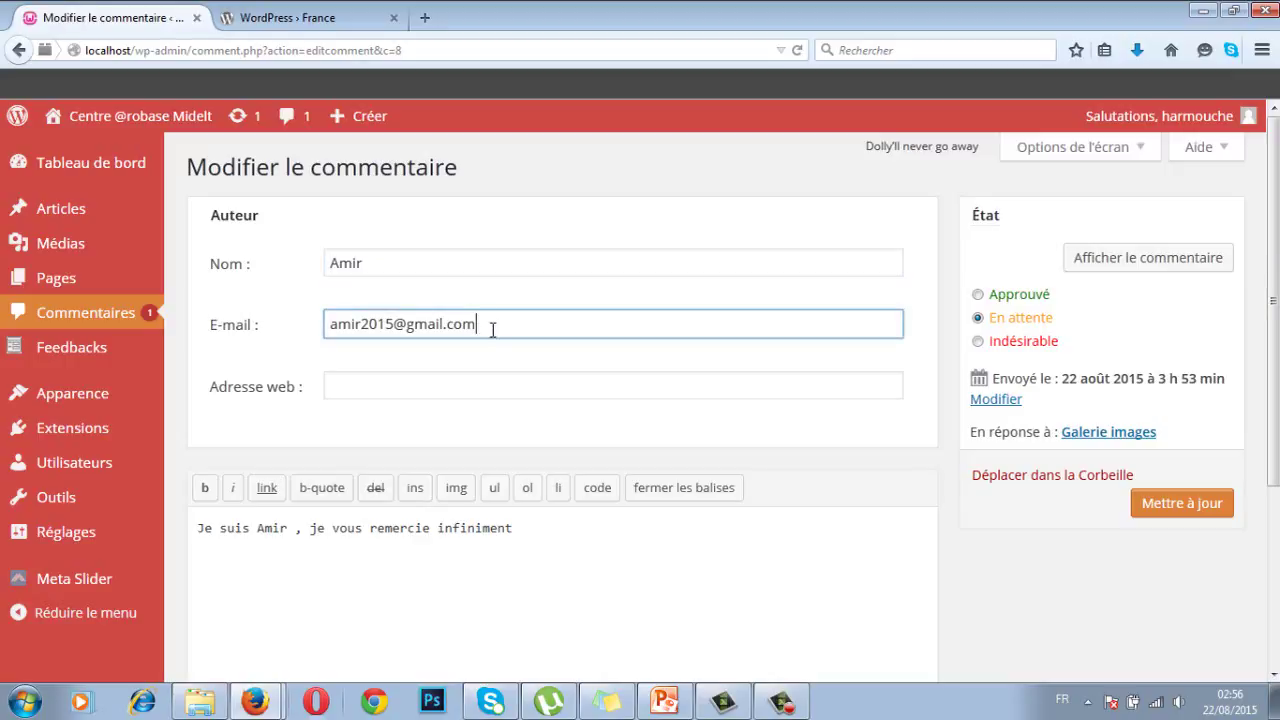
left_click(396, 389)
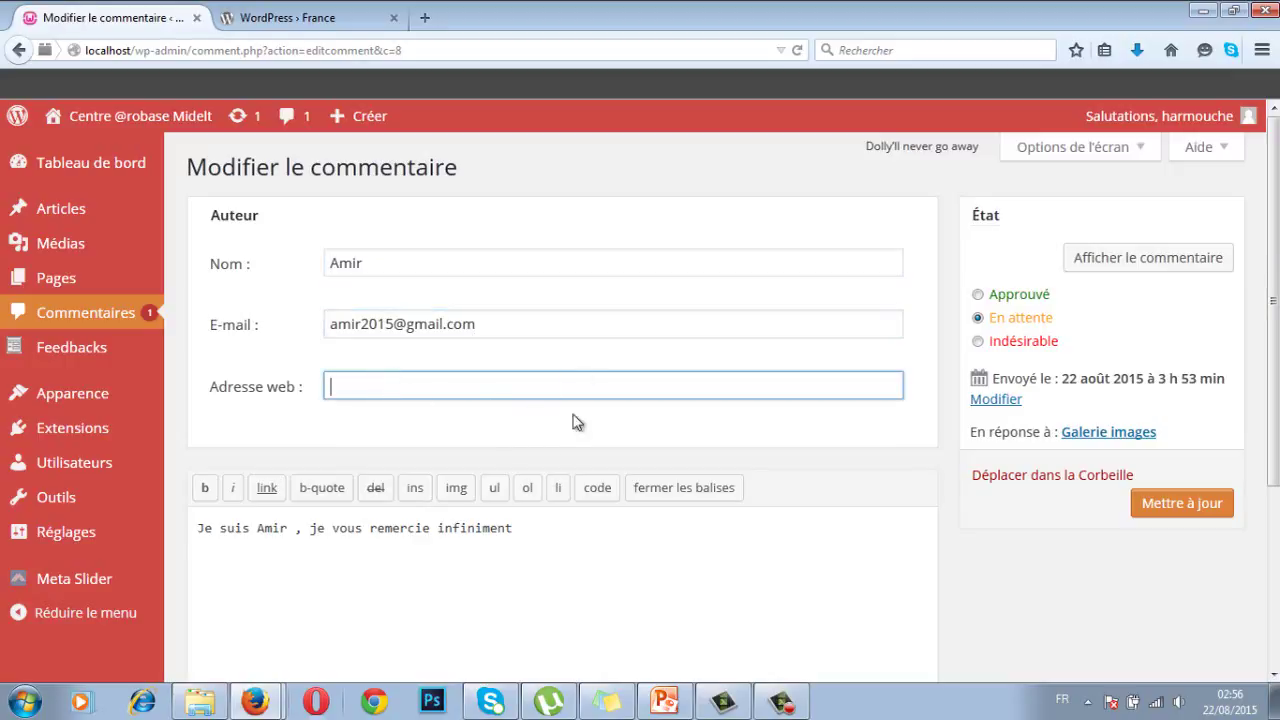
left_click(446, 548)
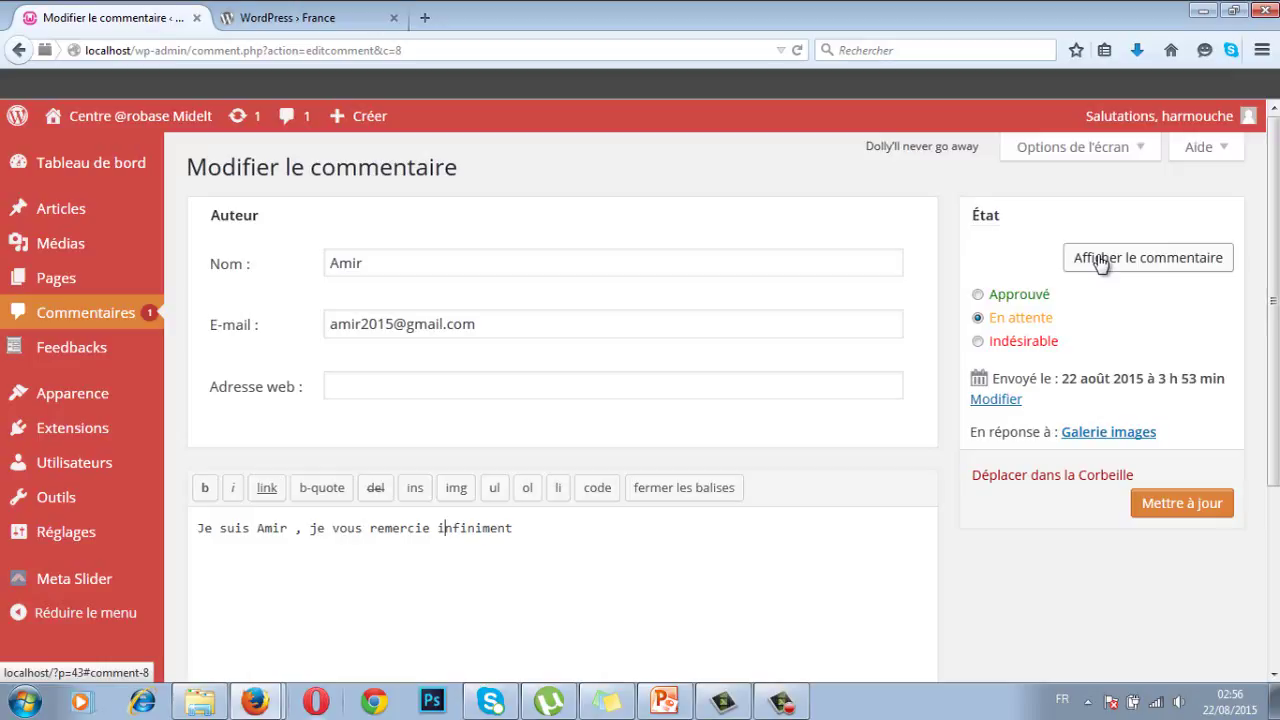
left_click(1166, 510)
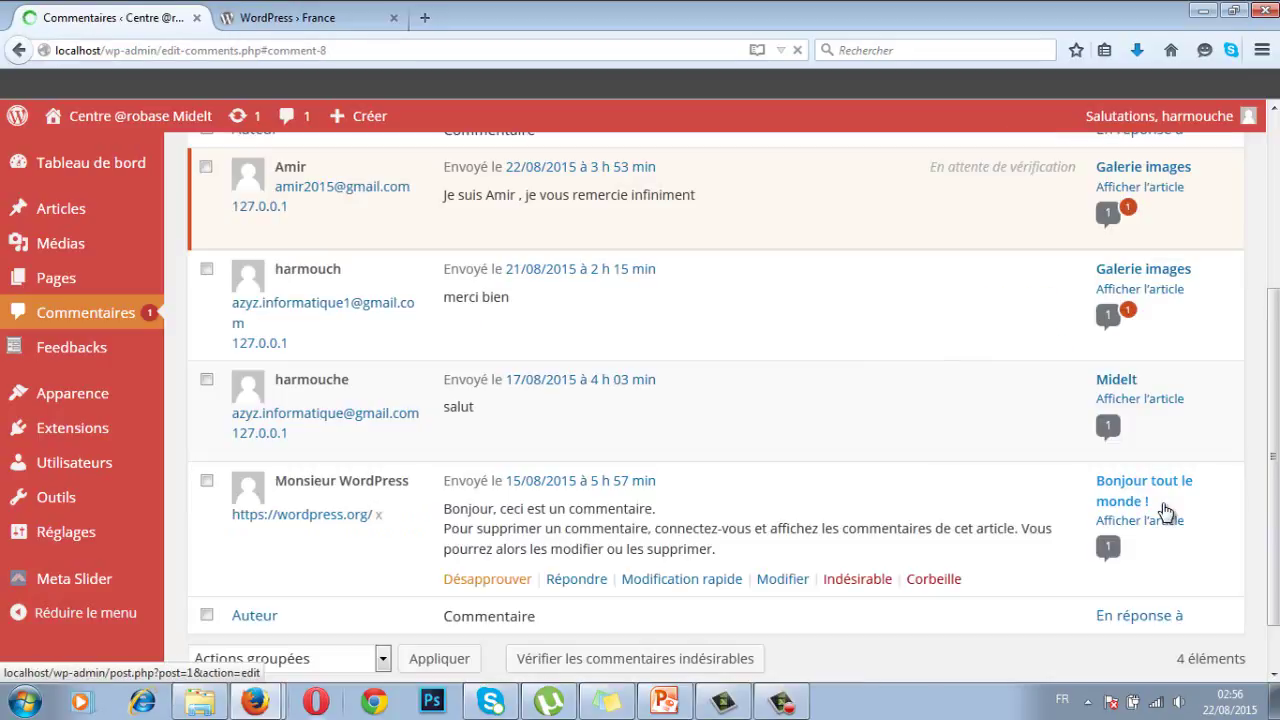
- Approve the subscriber's pending comment, then log the administrator out via Se déconnecter
mouse_move(871, 177)
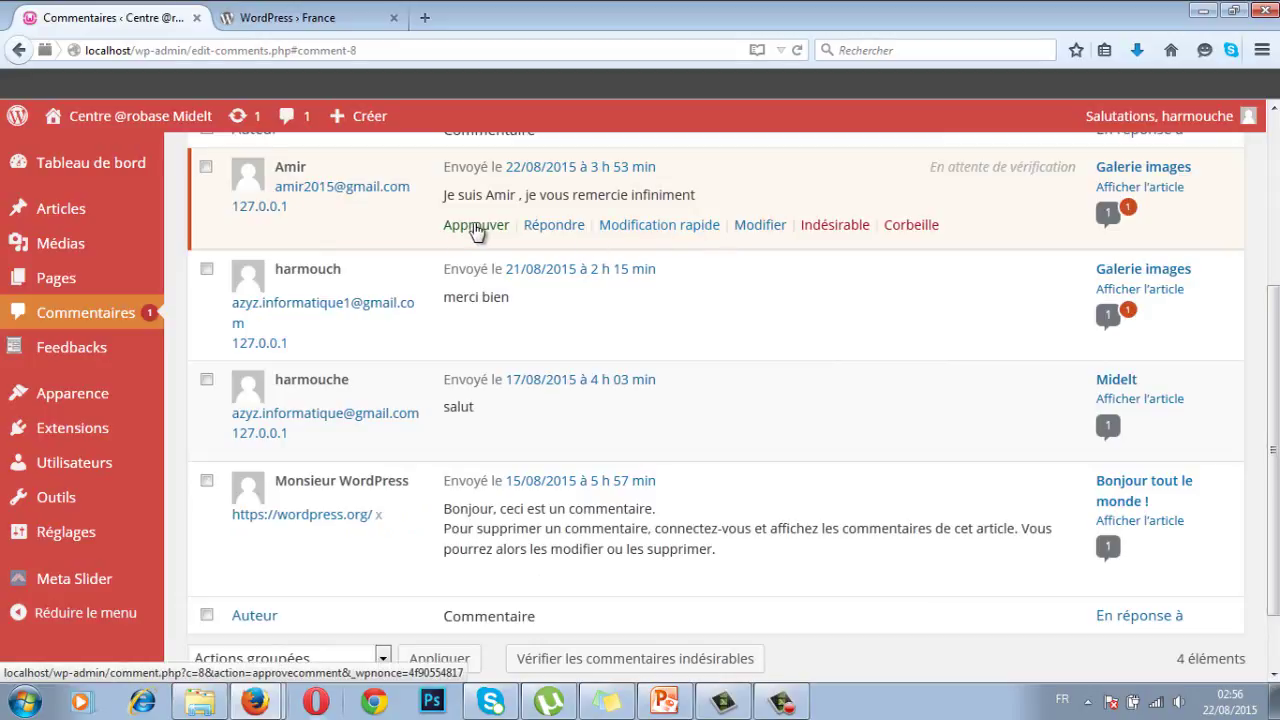
scroll(478, 229, "down", 2)
scroll(634, 309, "up", 5)
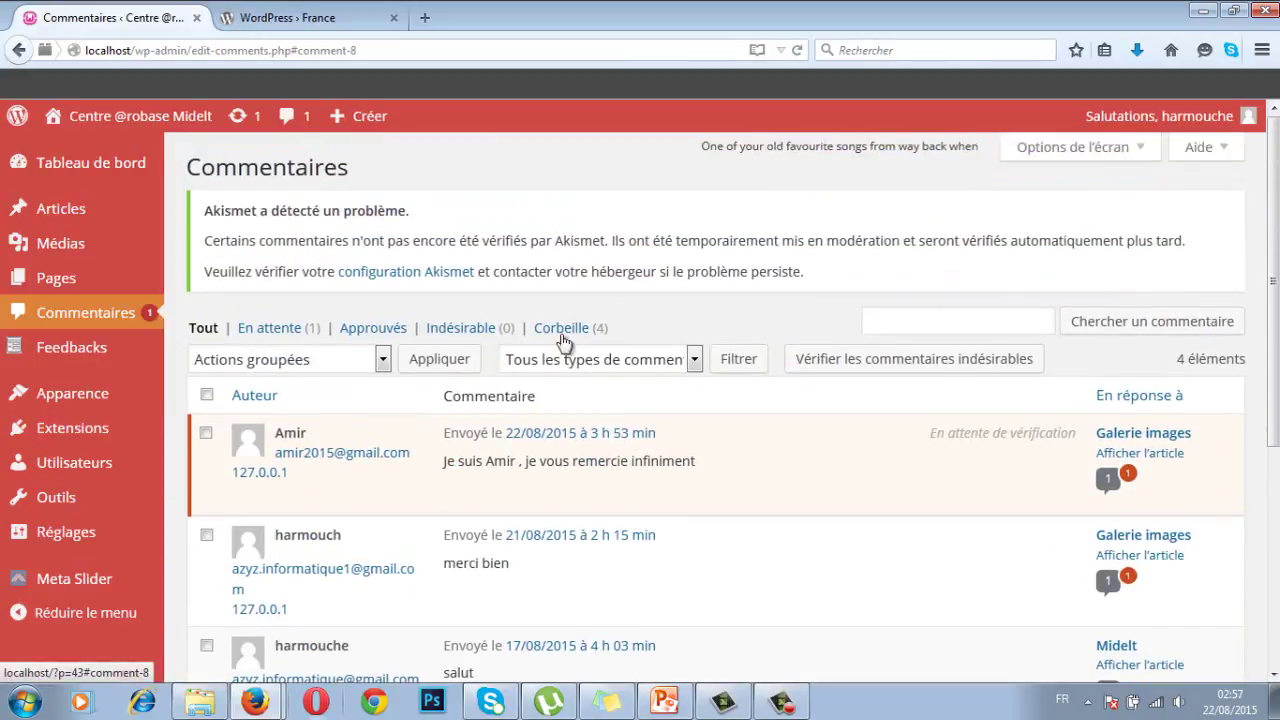
left_click(476, 491)
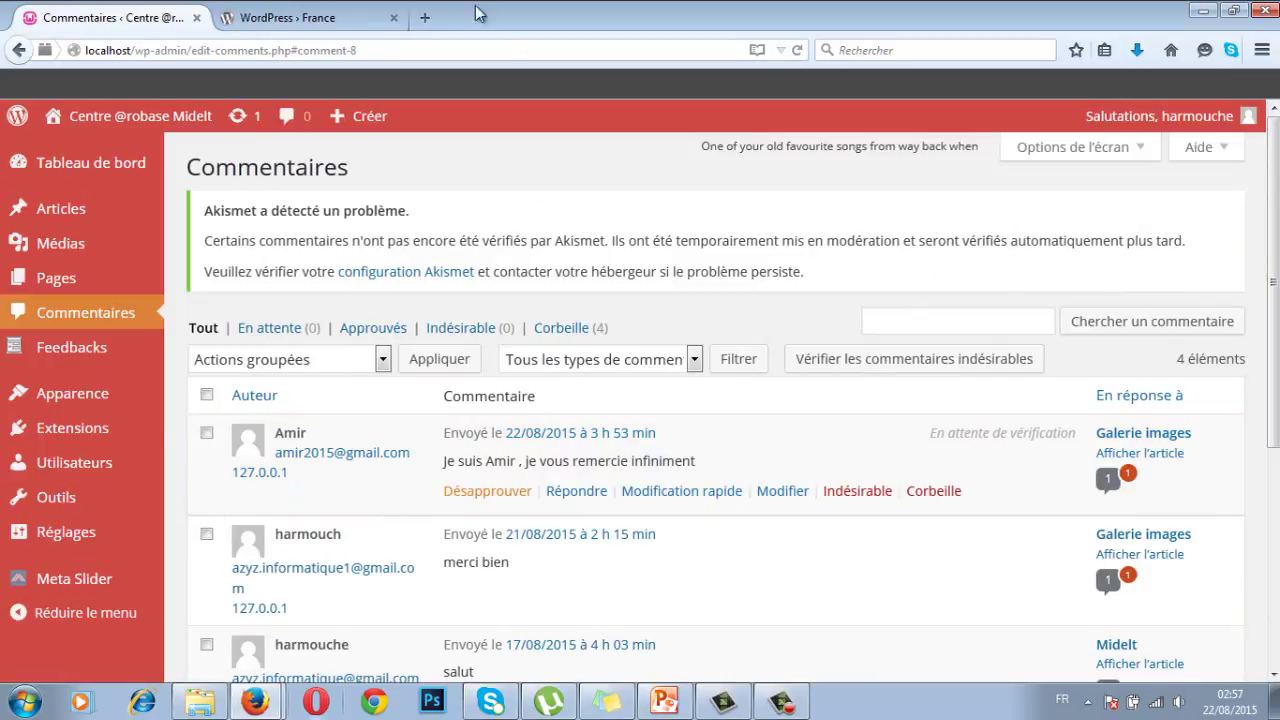
mouse_move(1233, 122)
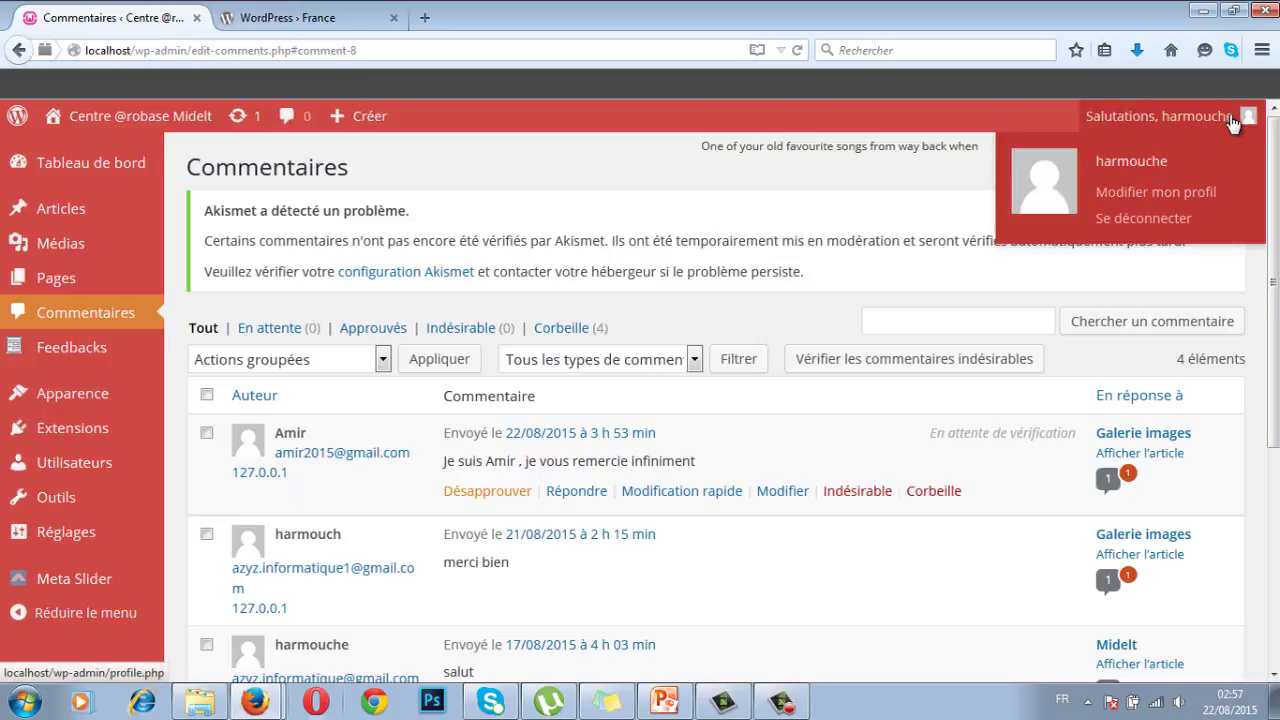
left_click(1145, 225)
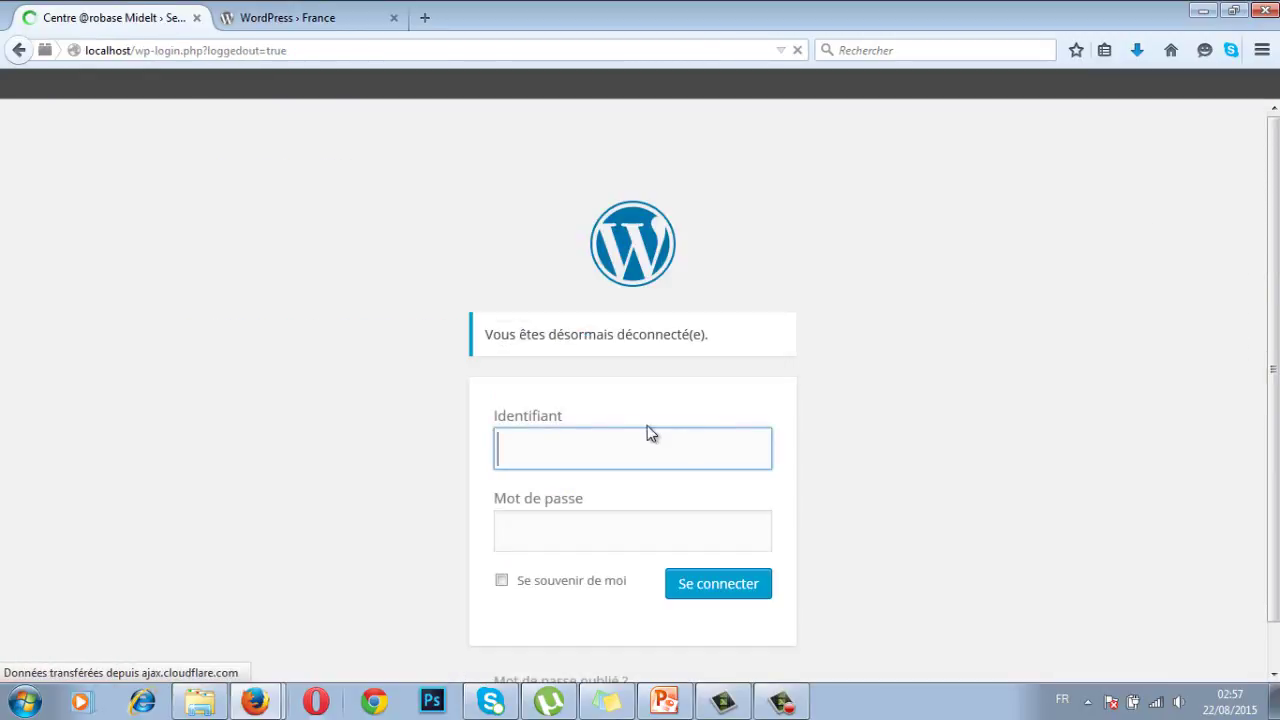
- Sign back in as the subscriber using the saved commenter login
left_click(643, 440)
left_click(530, 514)
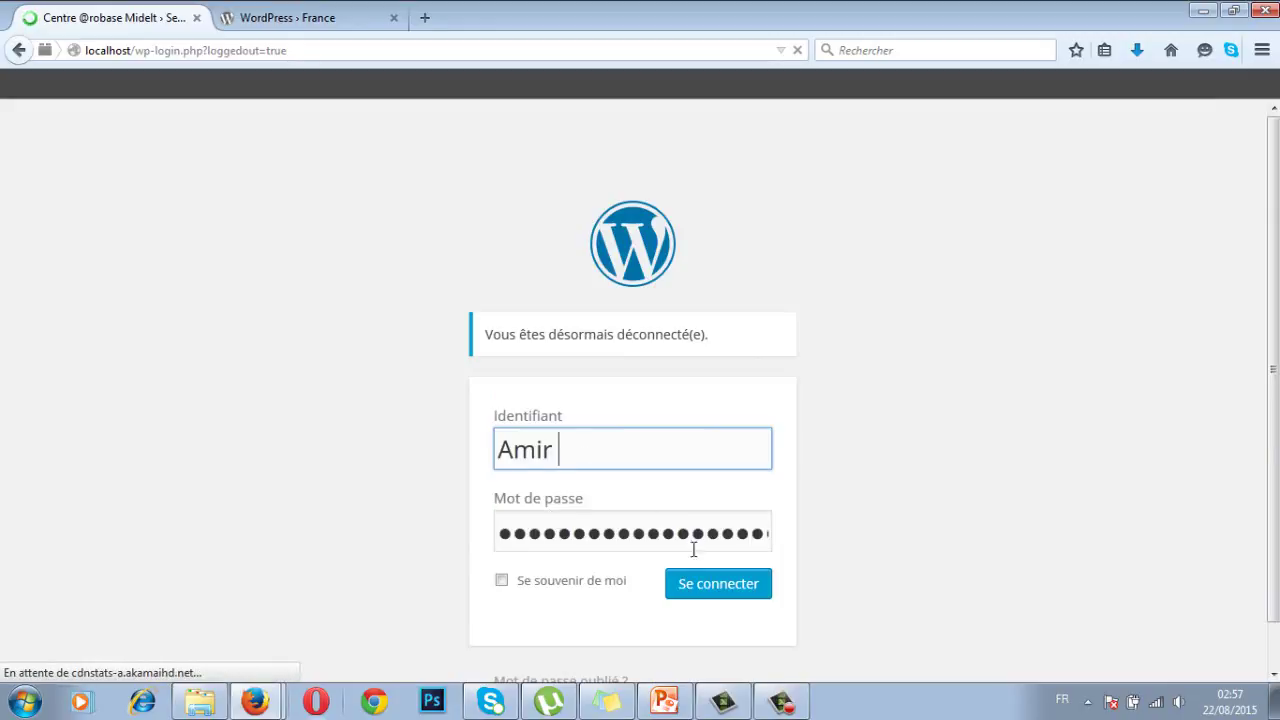
left_click(709, 589)
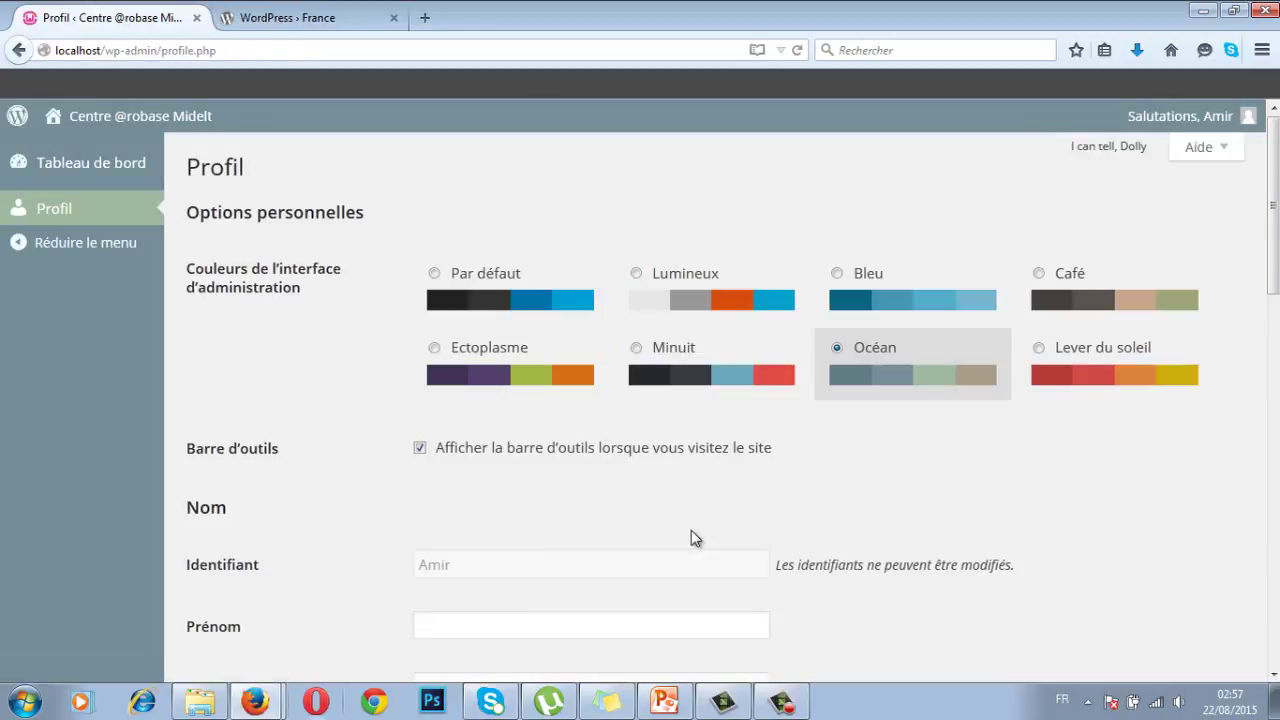
right_click(82, 163)
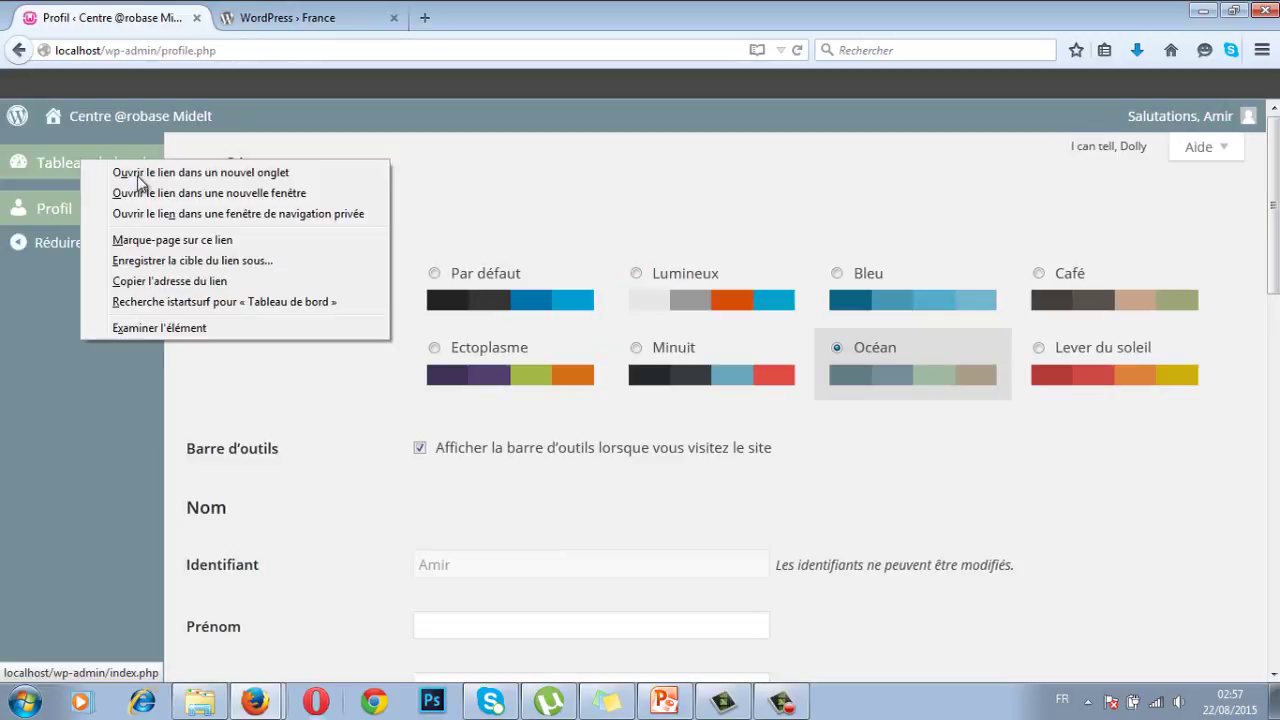
key("Escape")
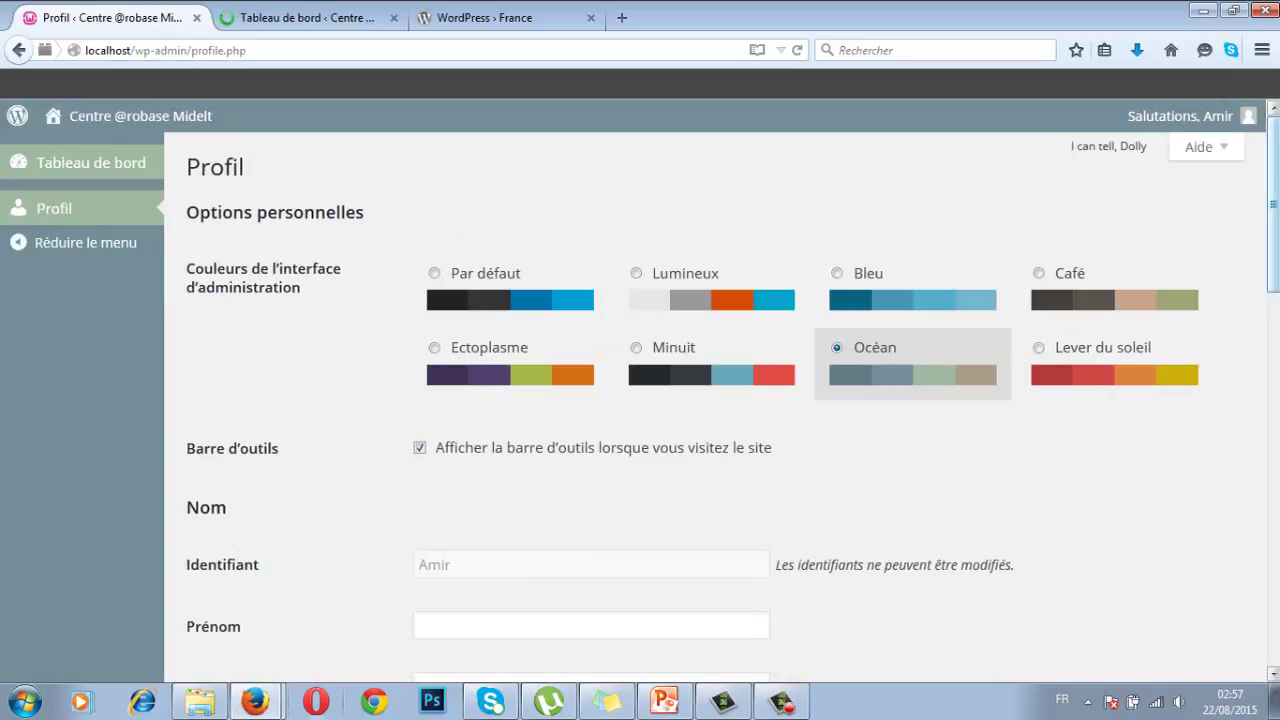
left_click(310, 19)
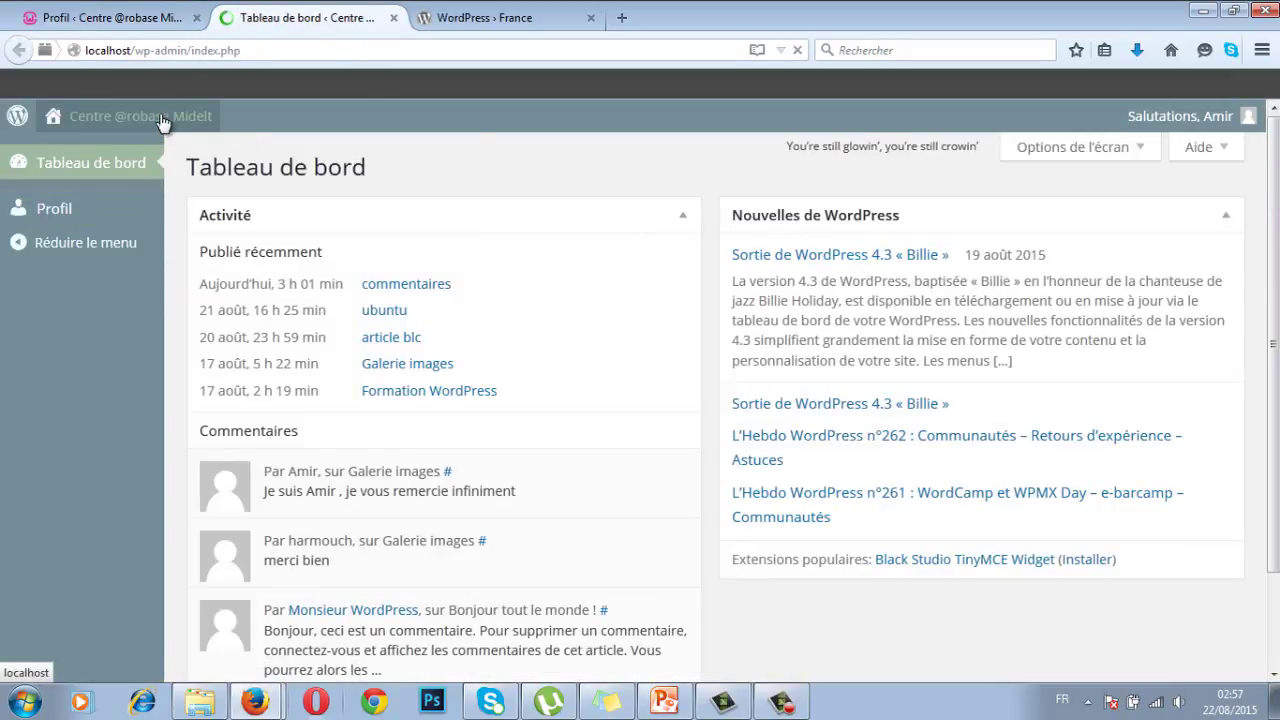
mouse_move(162, 122)
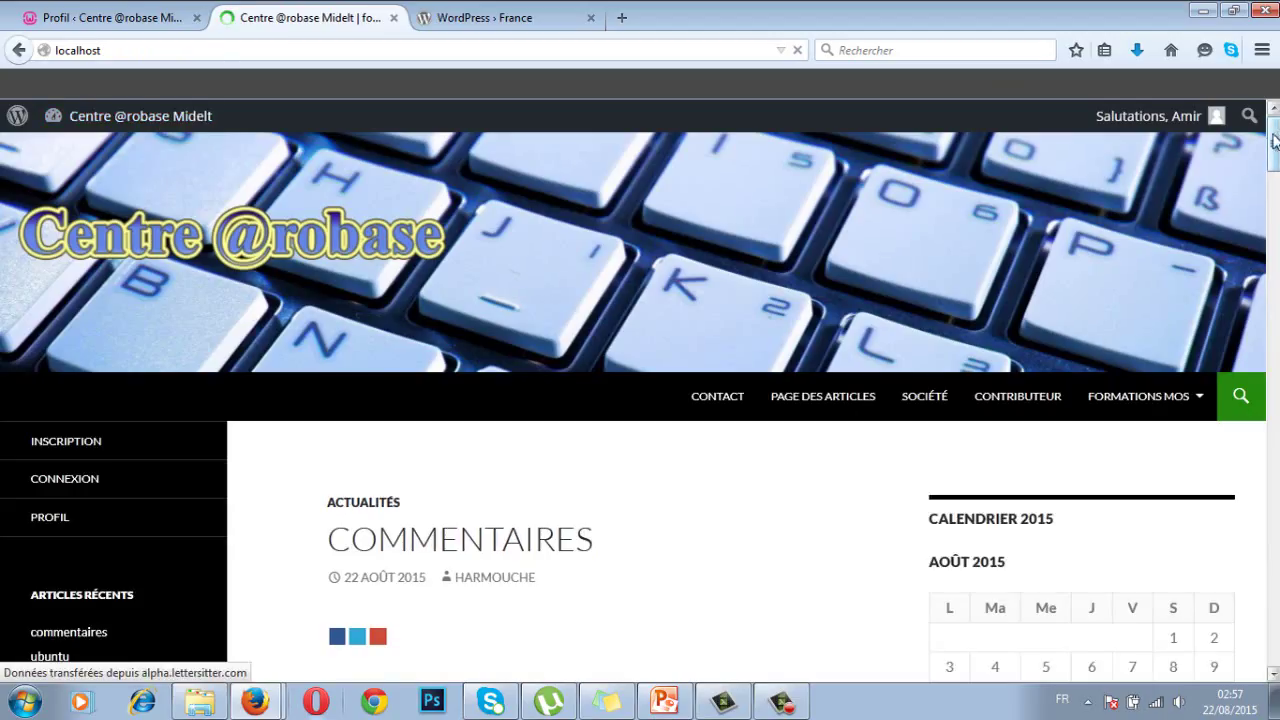
- Open the GALERIE IMAGES post and scroll down to its 2 RÉFLEXIONS comments
left_click_drag(1274, 140, 1274, 251)
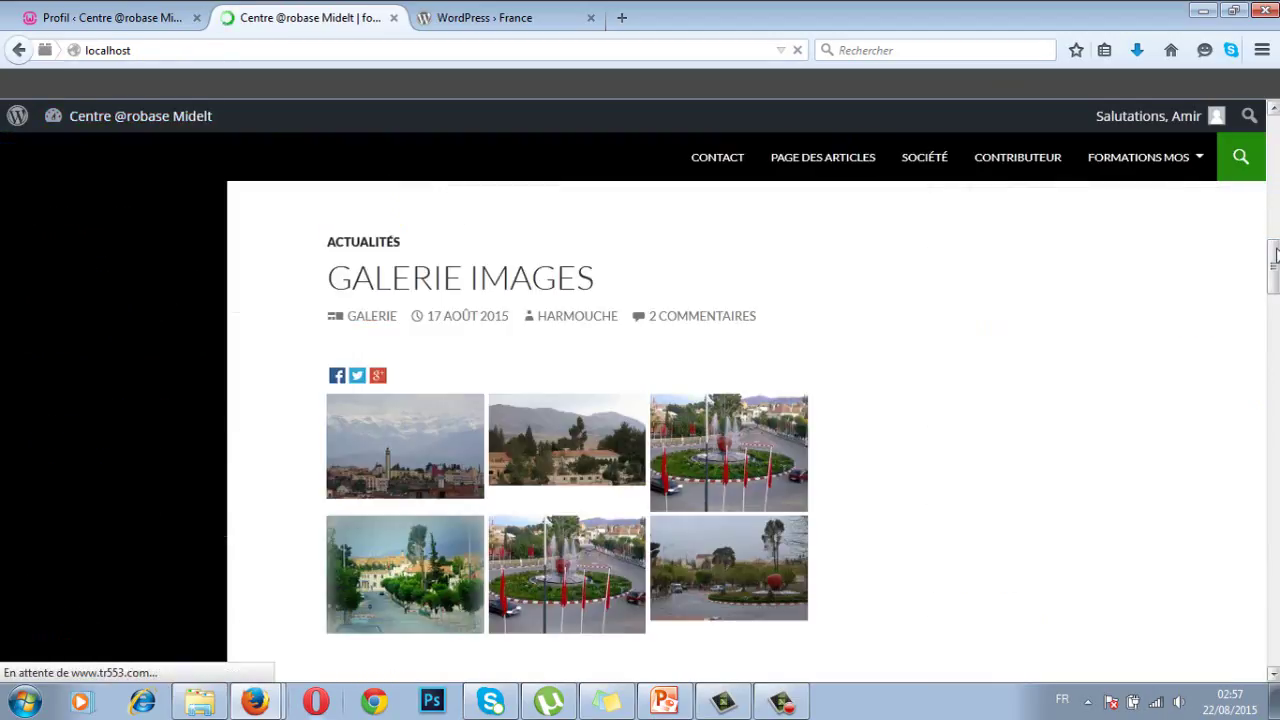
left_click(447, 290)
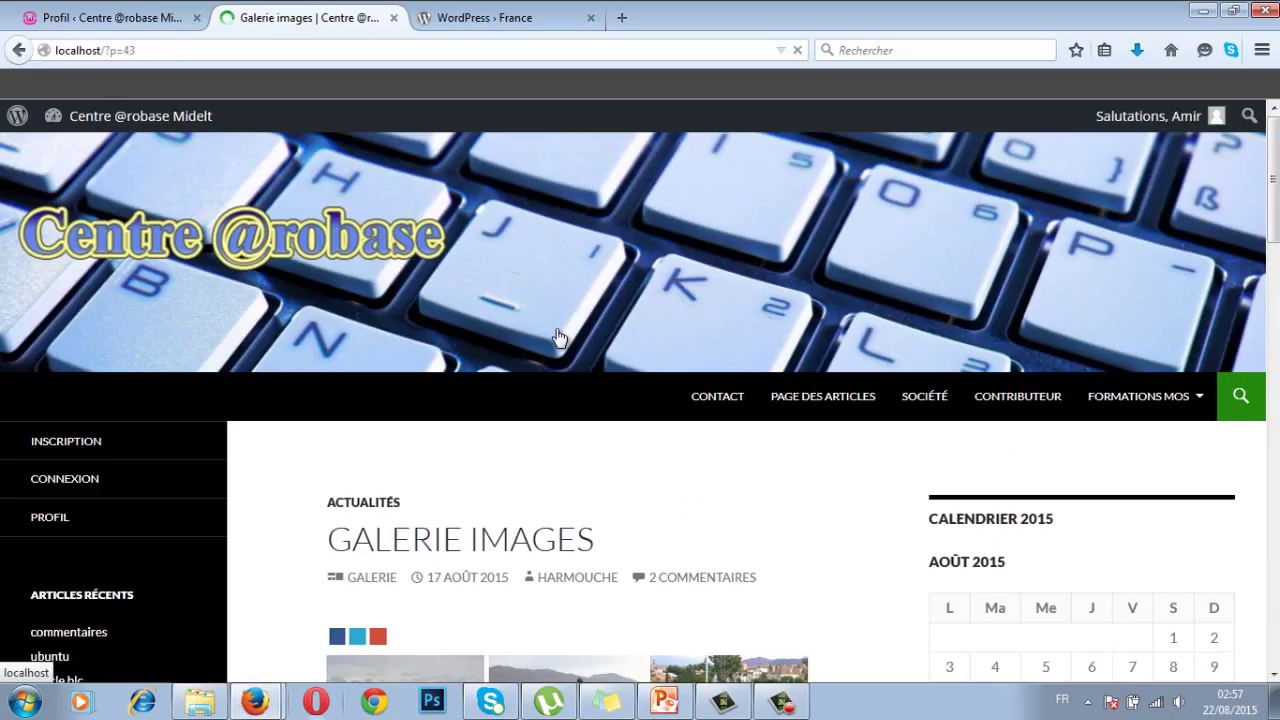
scroll(525, 470, "down", 5)
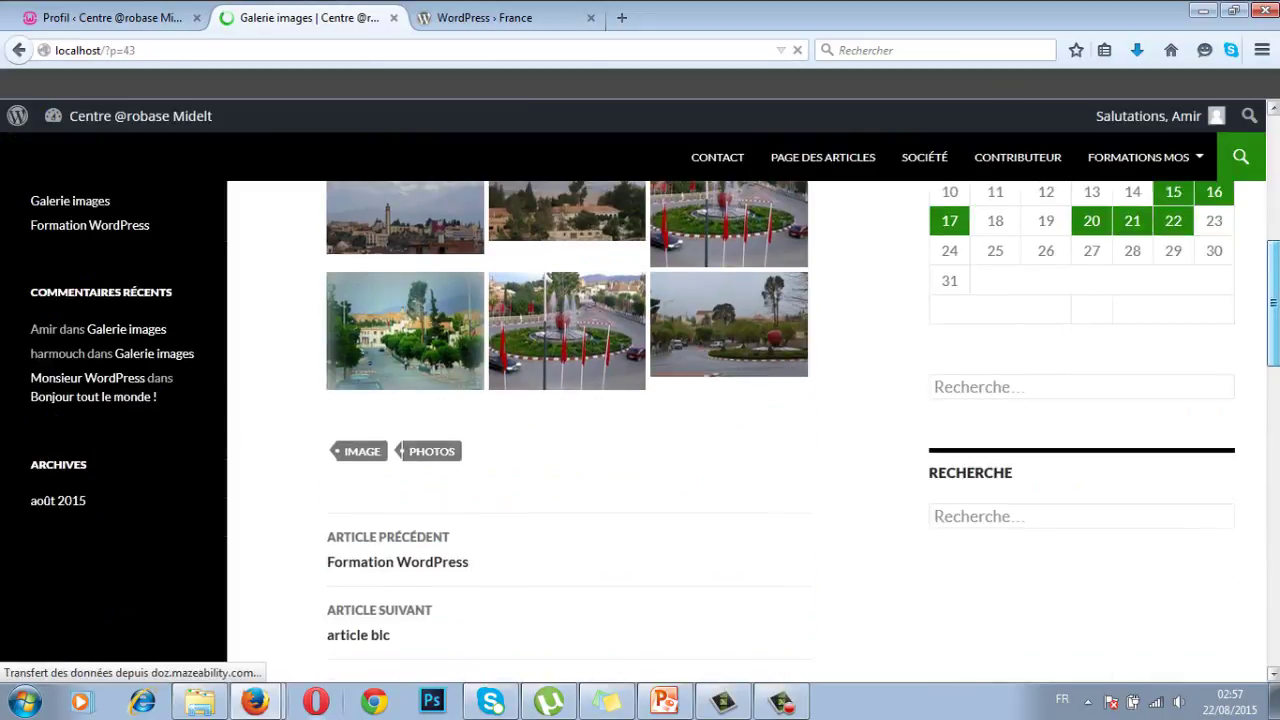
scroll(525, 470, "down", 2)
scroll(525, 470, "down", 2)
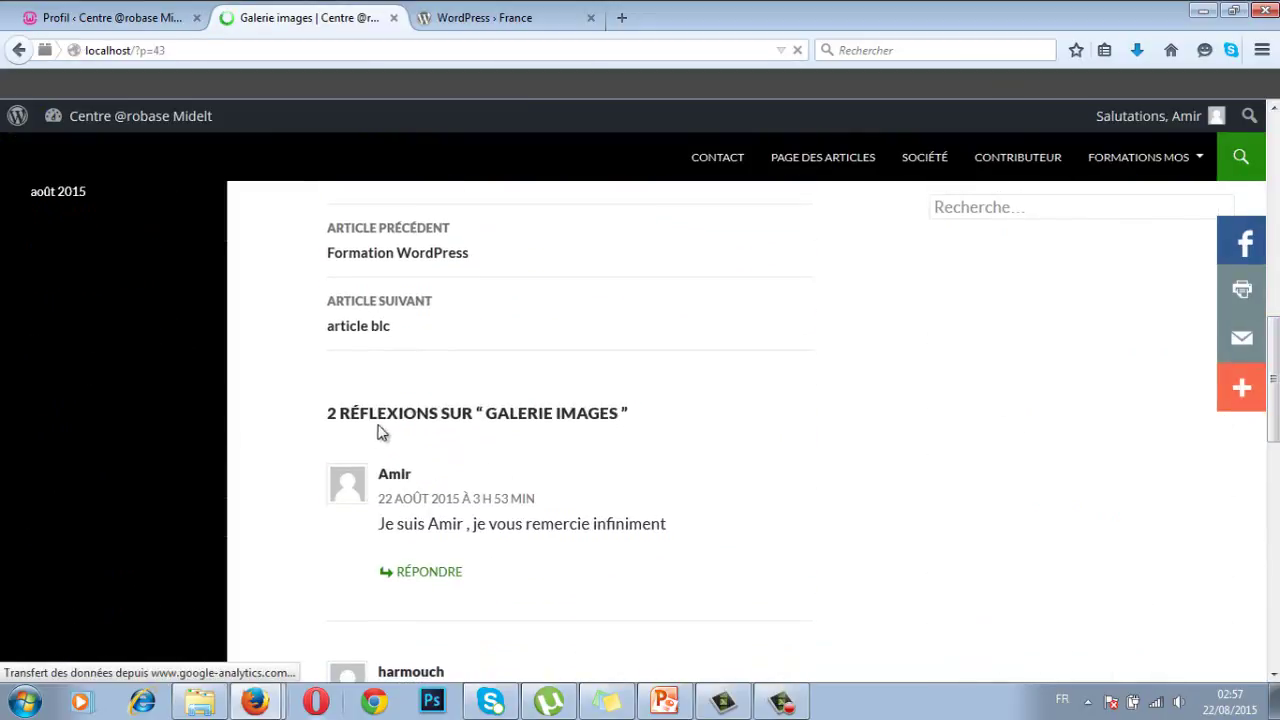
scroll(546, 505, "down", 2)
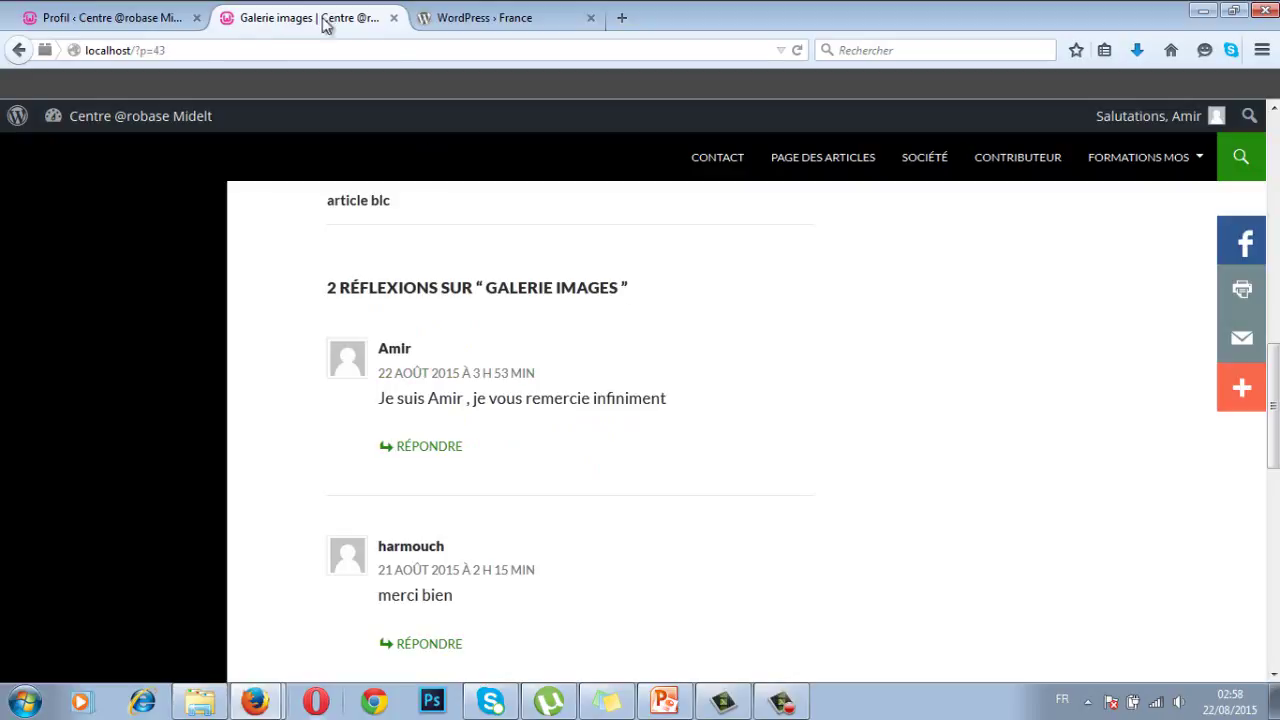
- Log out of the subscriber account in the first tab and sign in with the saved administrator login
left_click(145, 22)
mouse_move(1220, 120)
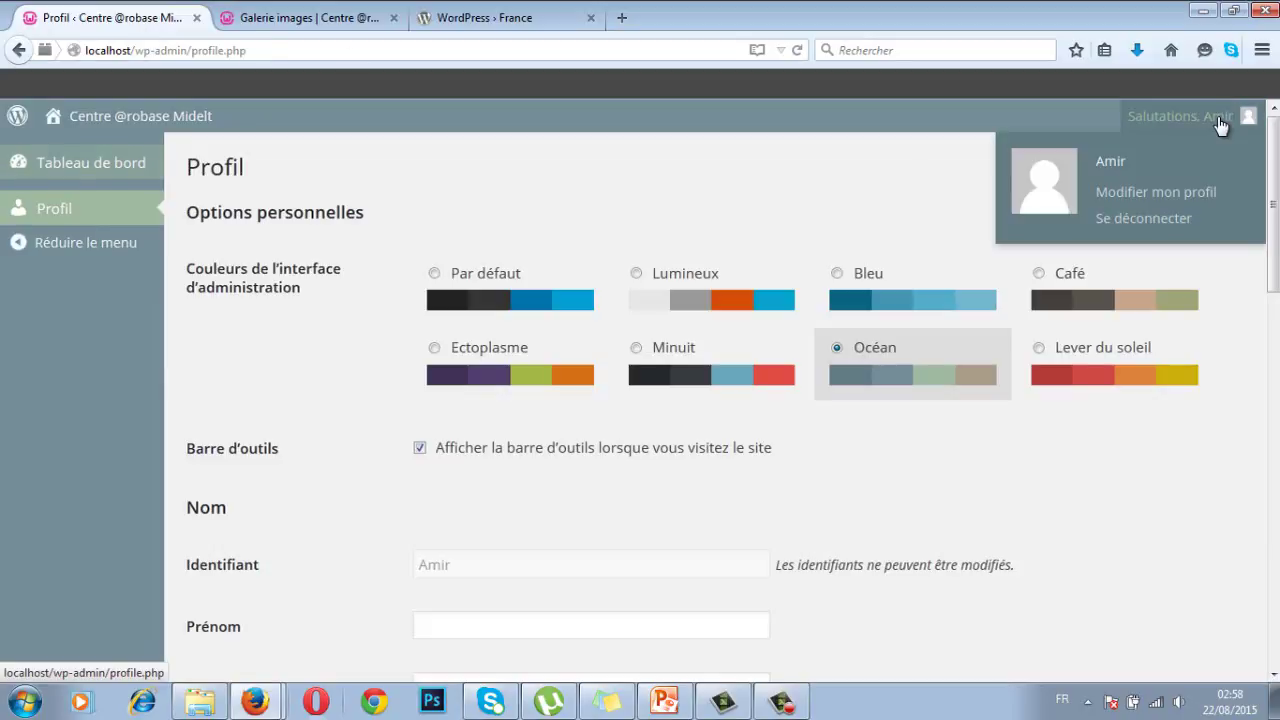
left_click(1130, 218)
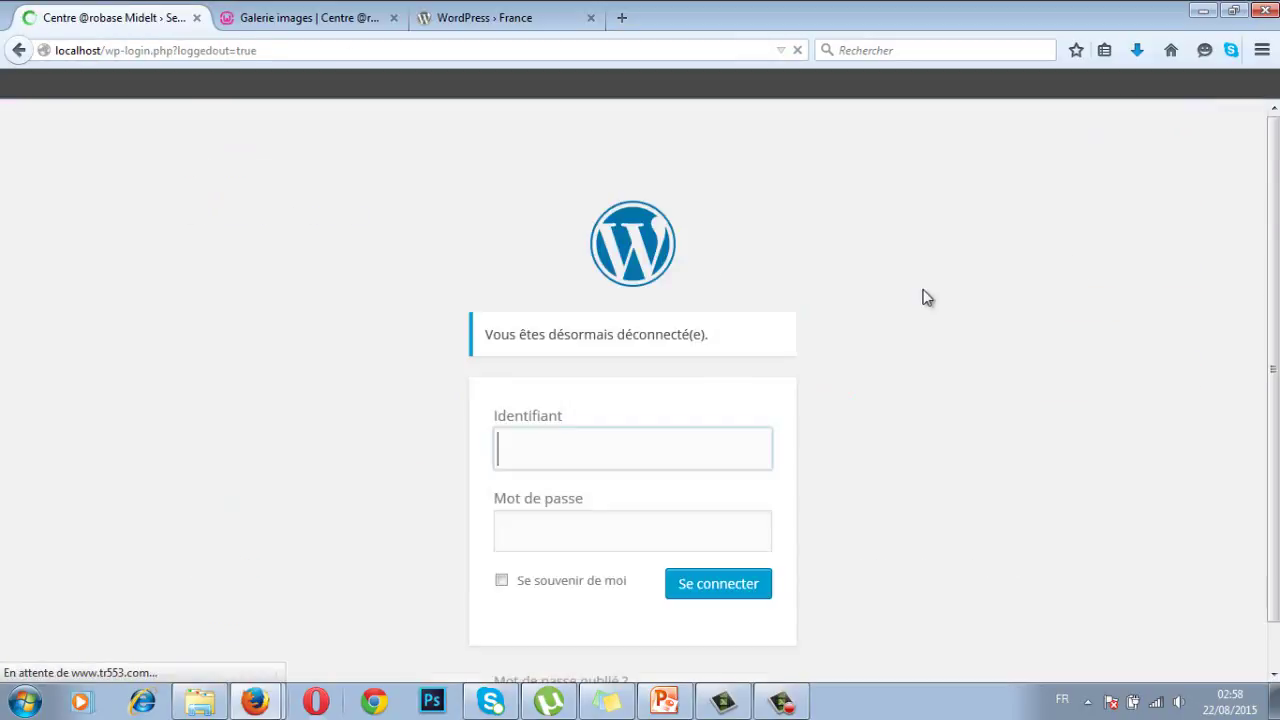
left_click(535, 443)
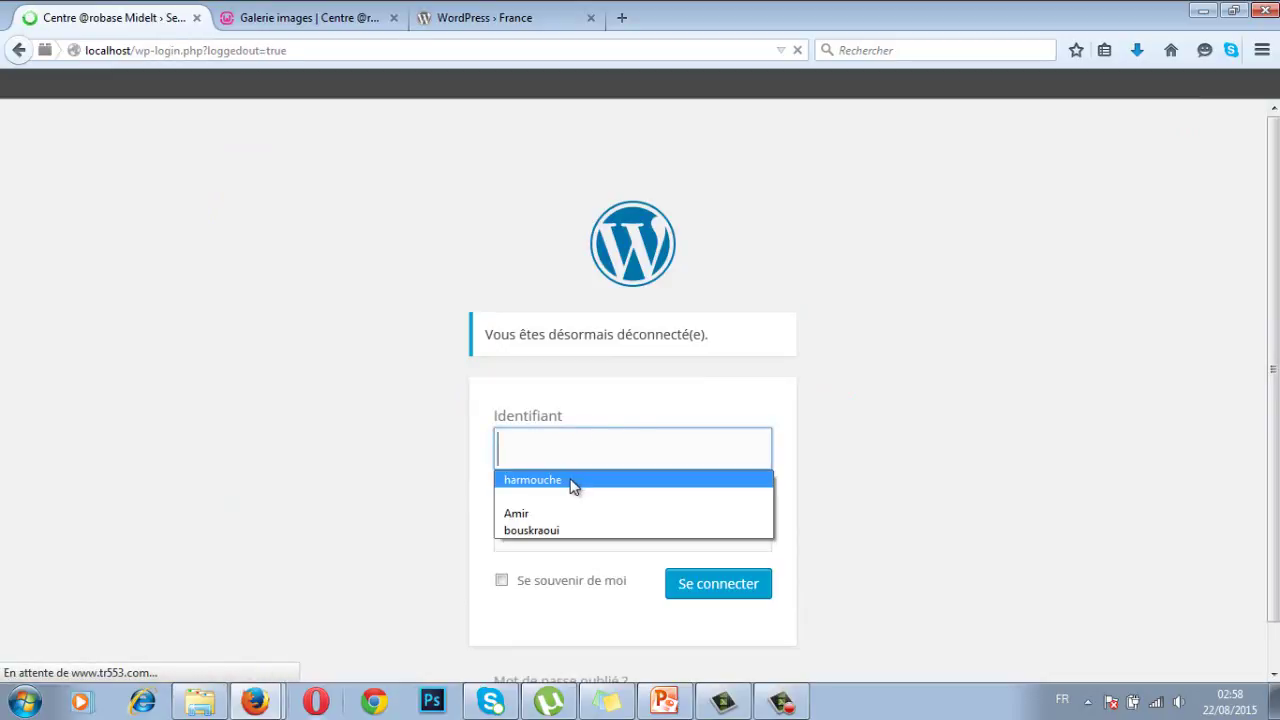
left_click(571, 482)
left_click(720, 583)
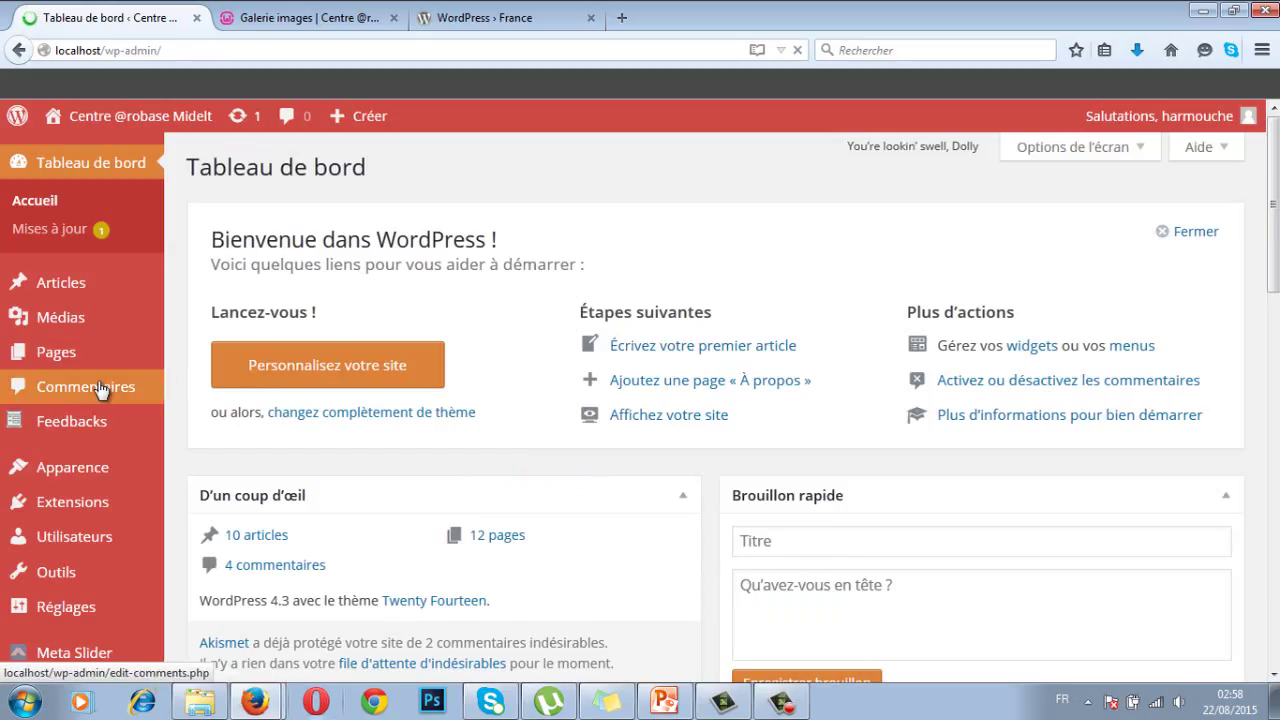
- From Commentaires, reply 'de rien c mon devoir' to the subscriber's Galerie images comment
left_click(101, 388)
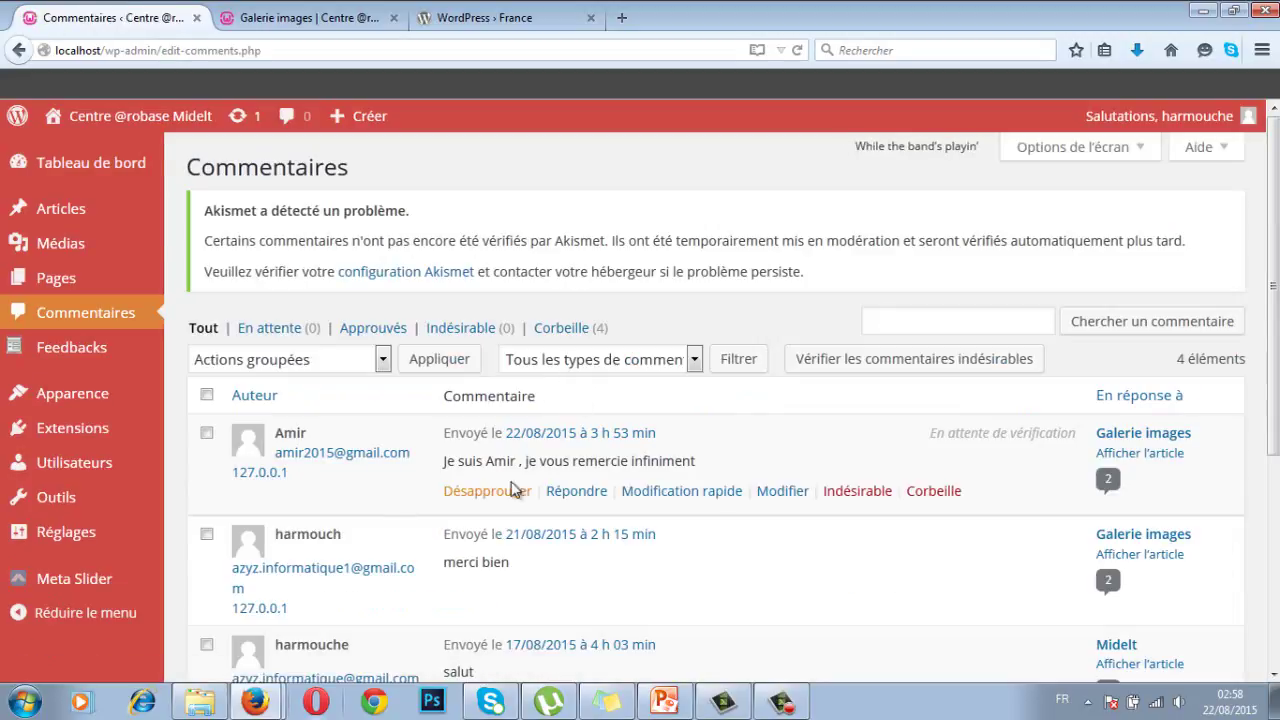
left_click(578, 498)
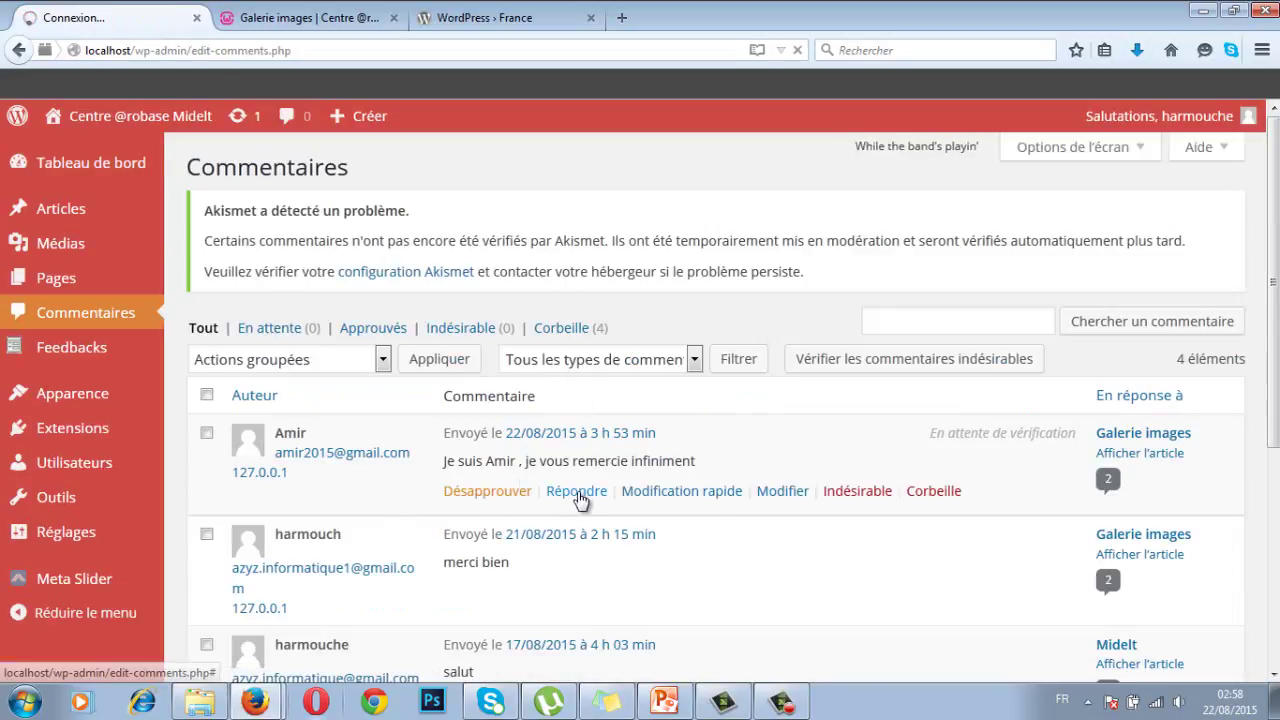
left_click(578, 492)
type("de rien c mon devoir")
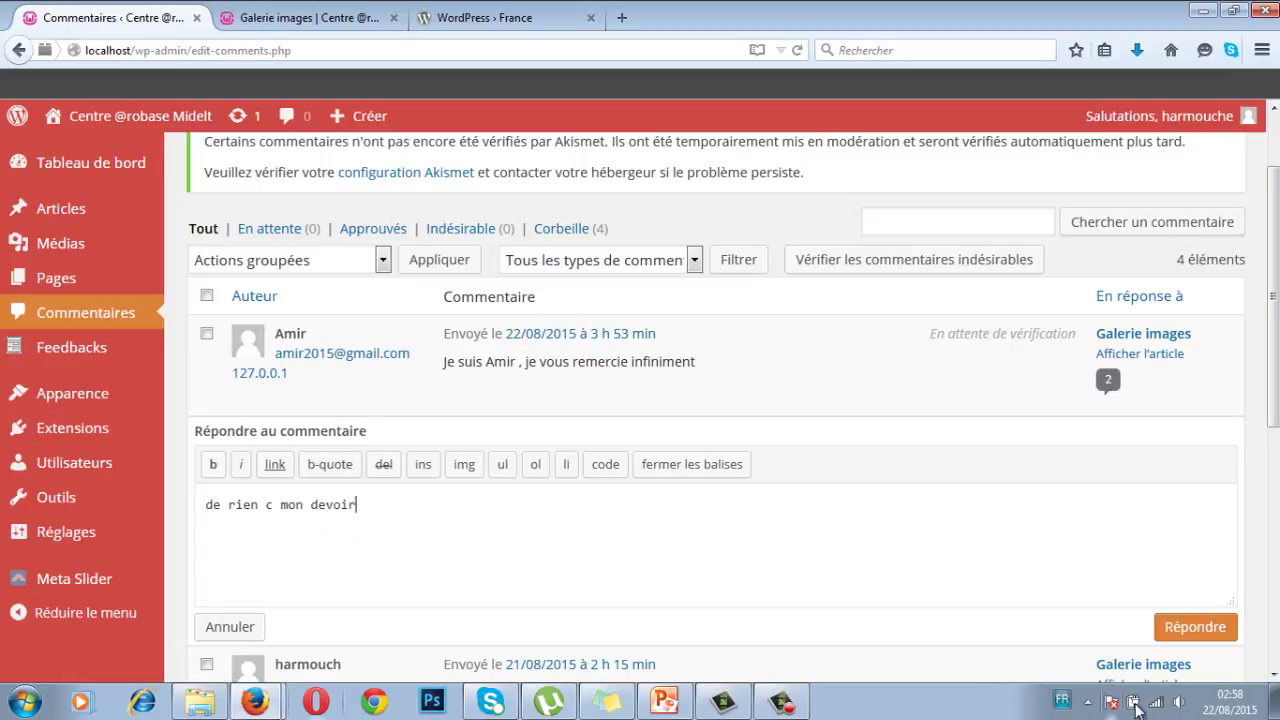
left_click(1194, 626)
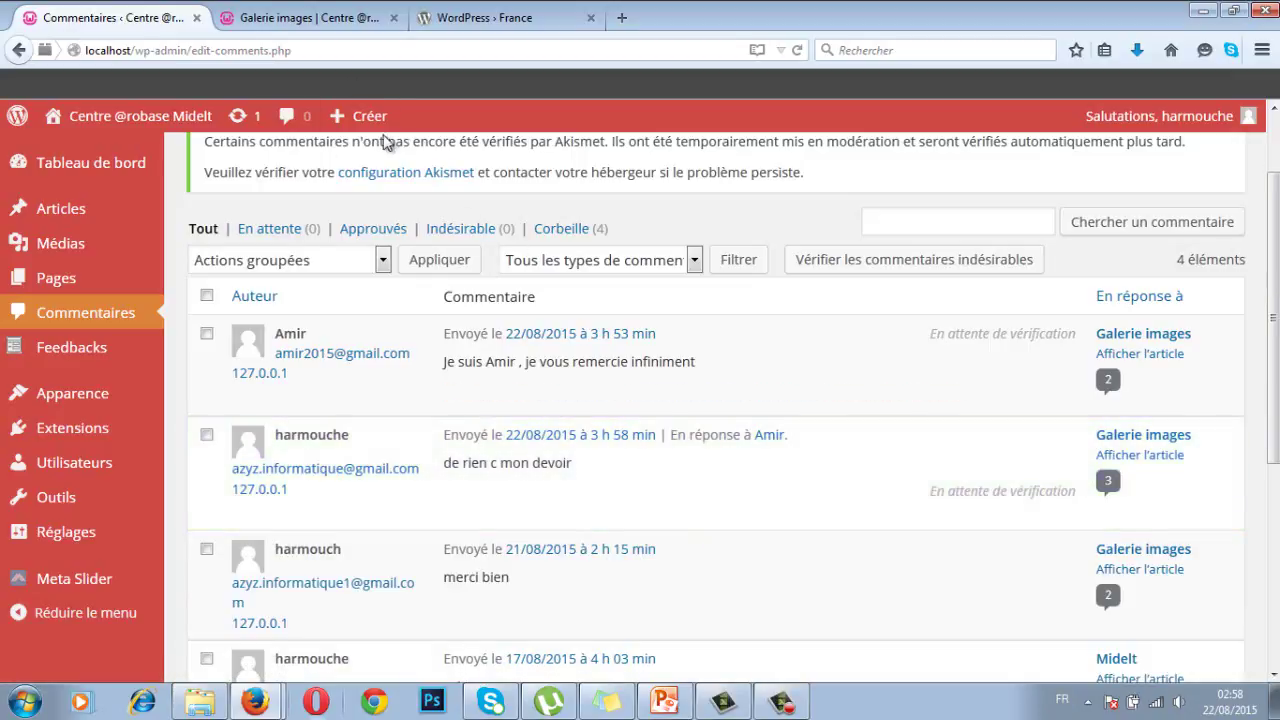
- Reload the Galerie images post to check the nested reply, then go back to the Commentaires tab
mouse_move(368, 116)
left_click(310, 18)
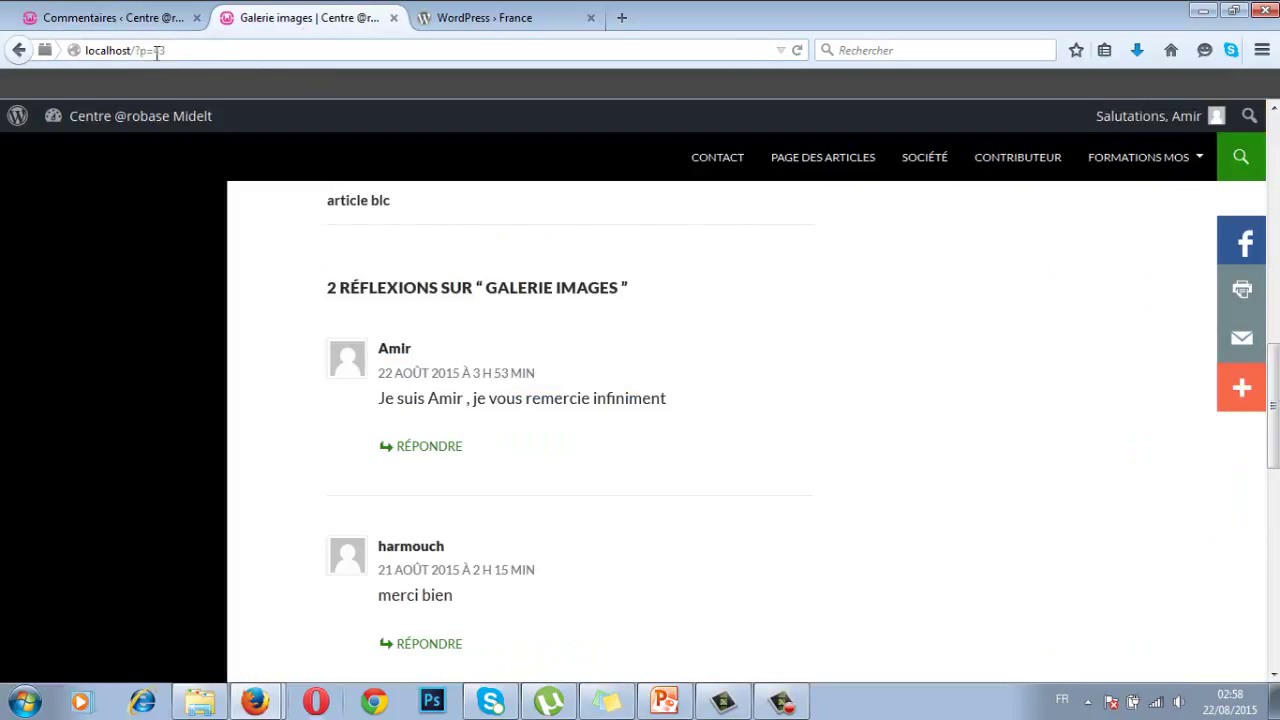
key("Return")
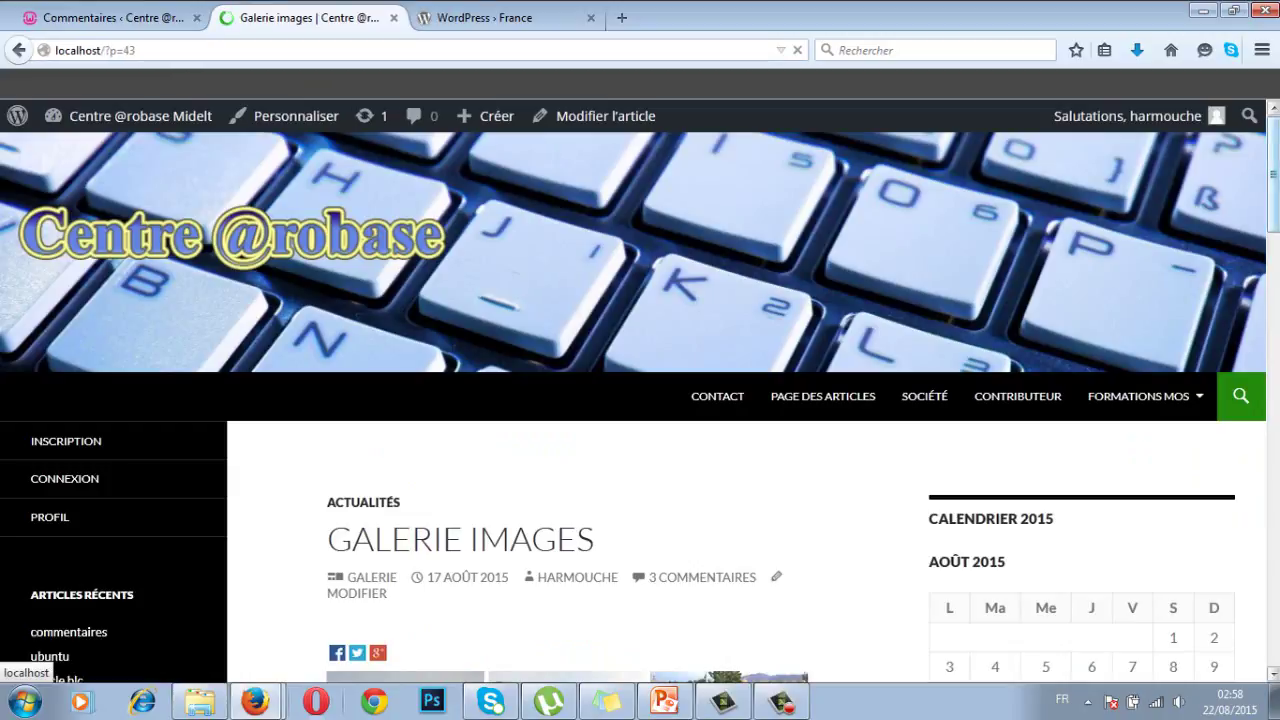
scroll(640, 400, "down", 4)
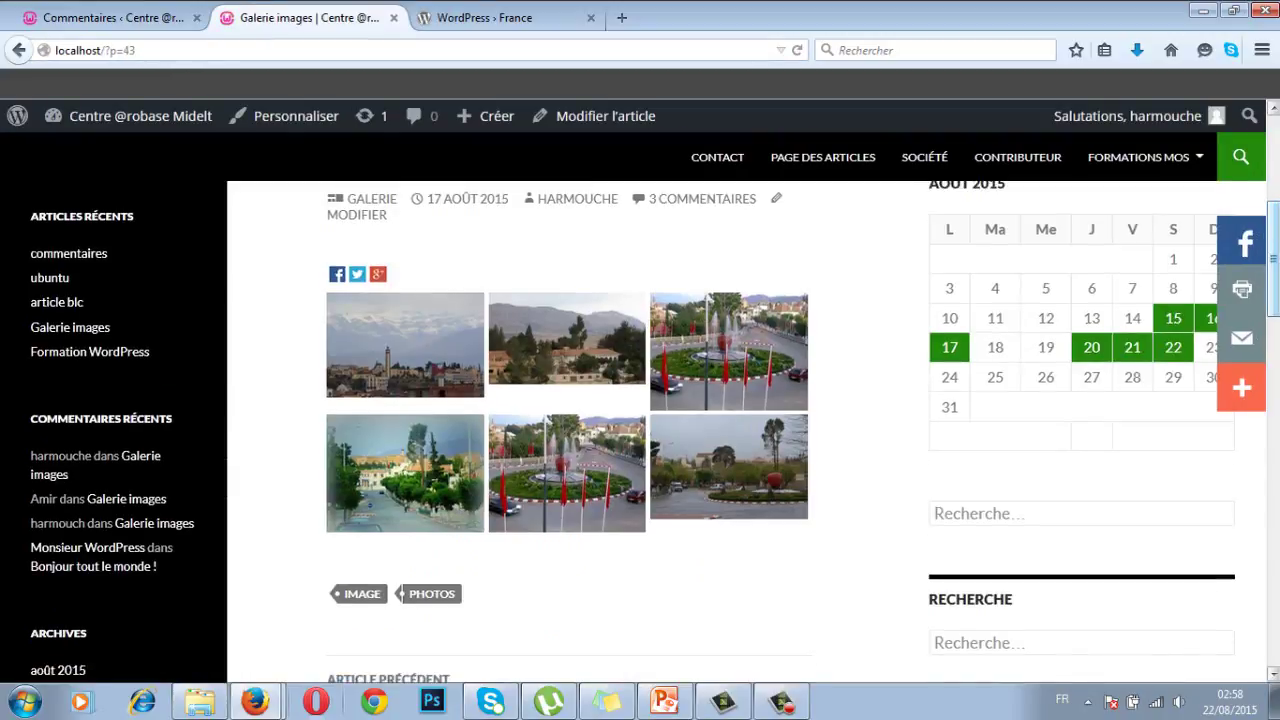
scroll(640, 400, "down", 3)
scroll(640, 400, "down", 2)
scroll(490, 302, "down", 2)
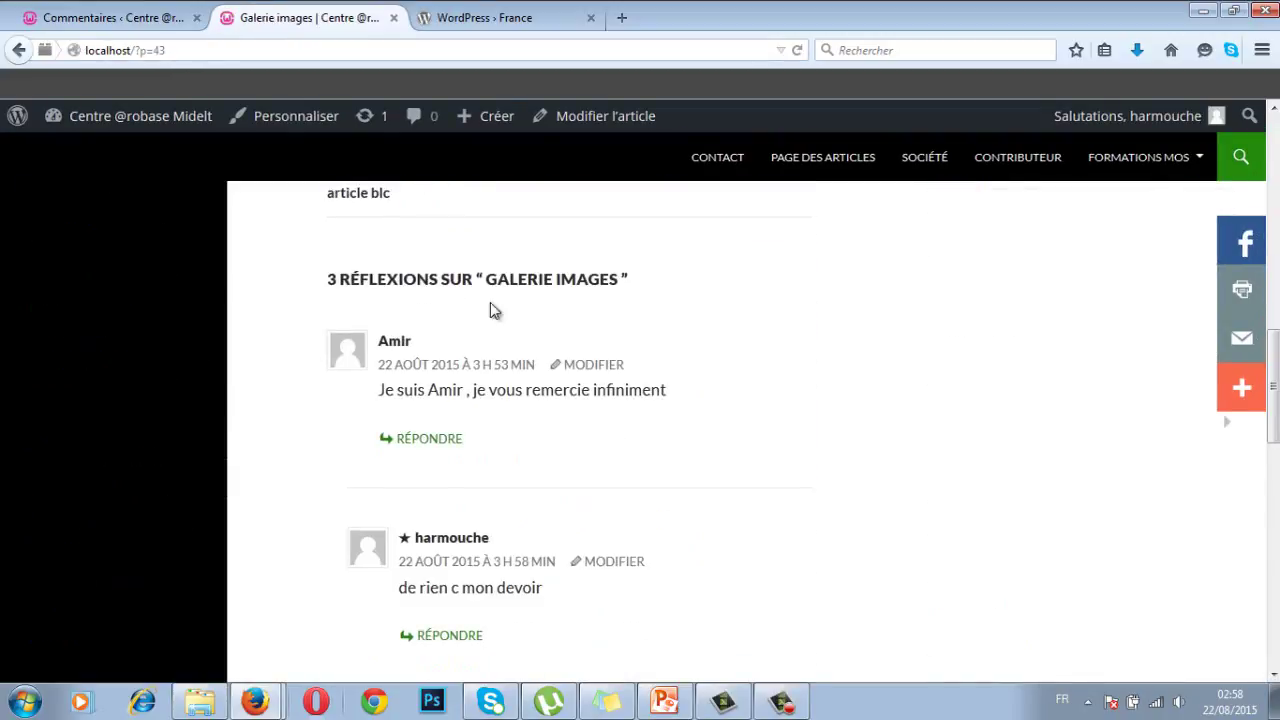
scroll(400, 340, "down", 1)
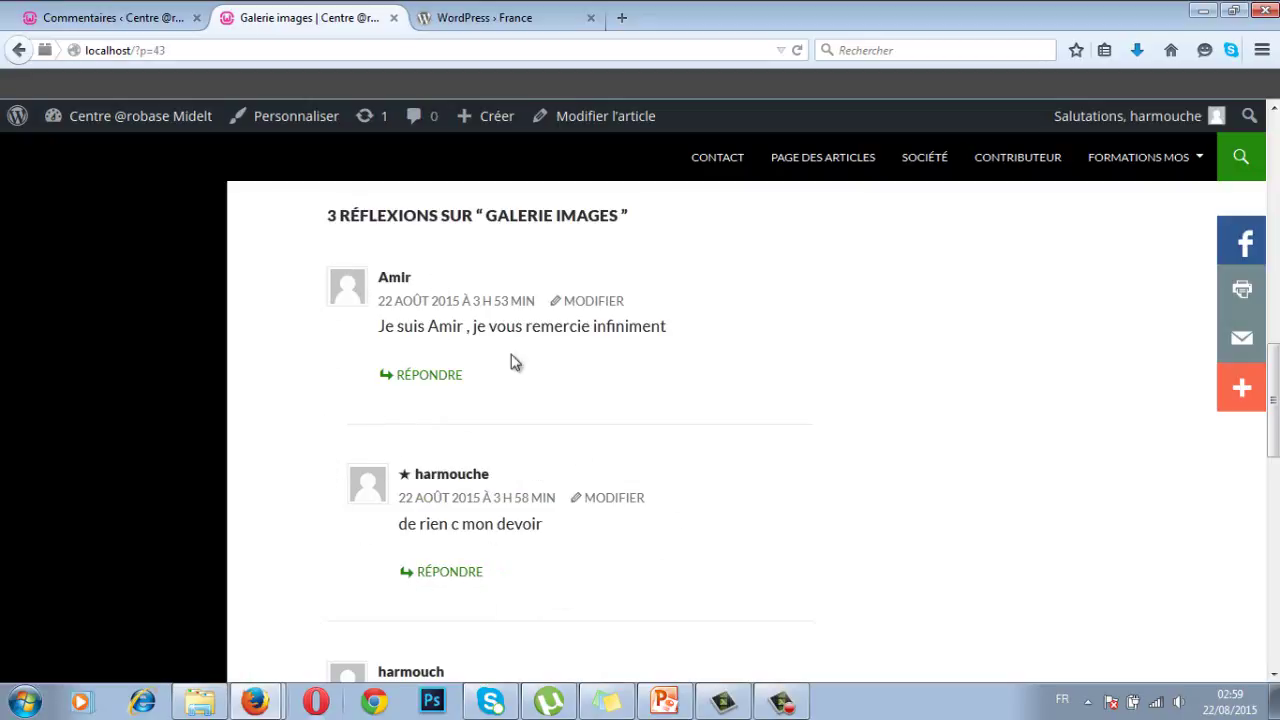
scroll(418, 290, "down", 2)
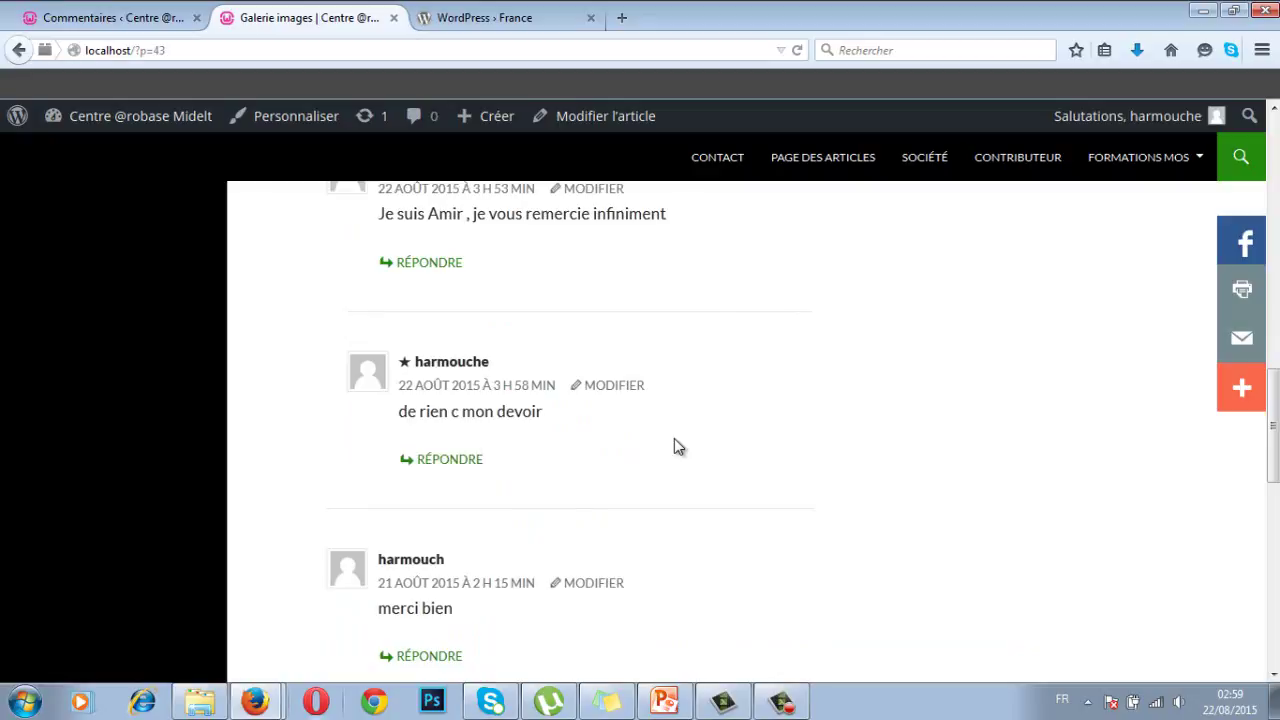
left_click(150, 17)
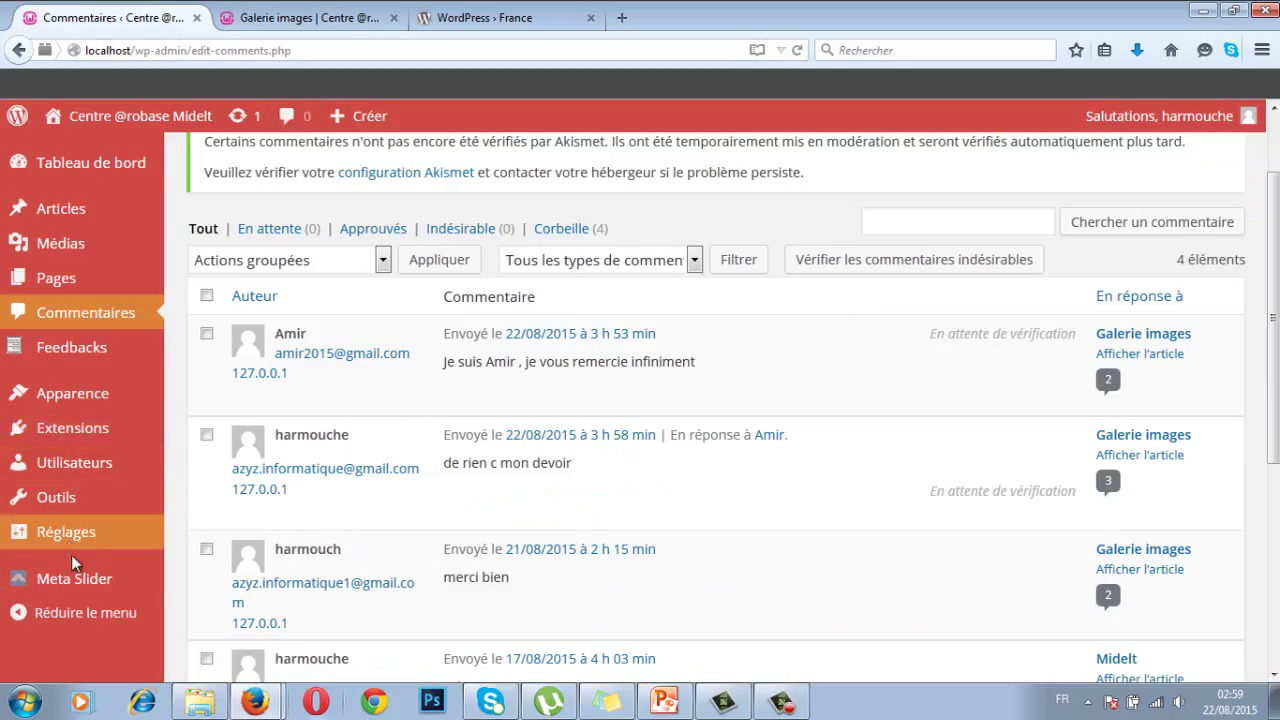
- Check the Discussion settings for nested comments up to 5 levels, then view the Articles list
mouse_move(70, 540)
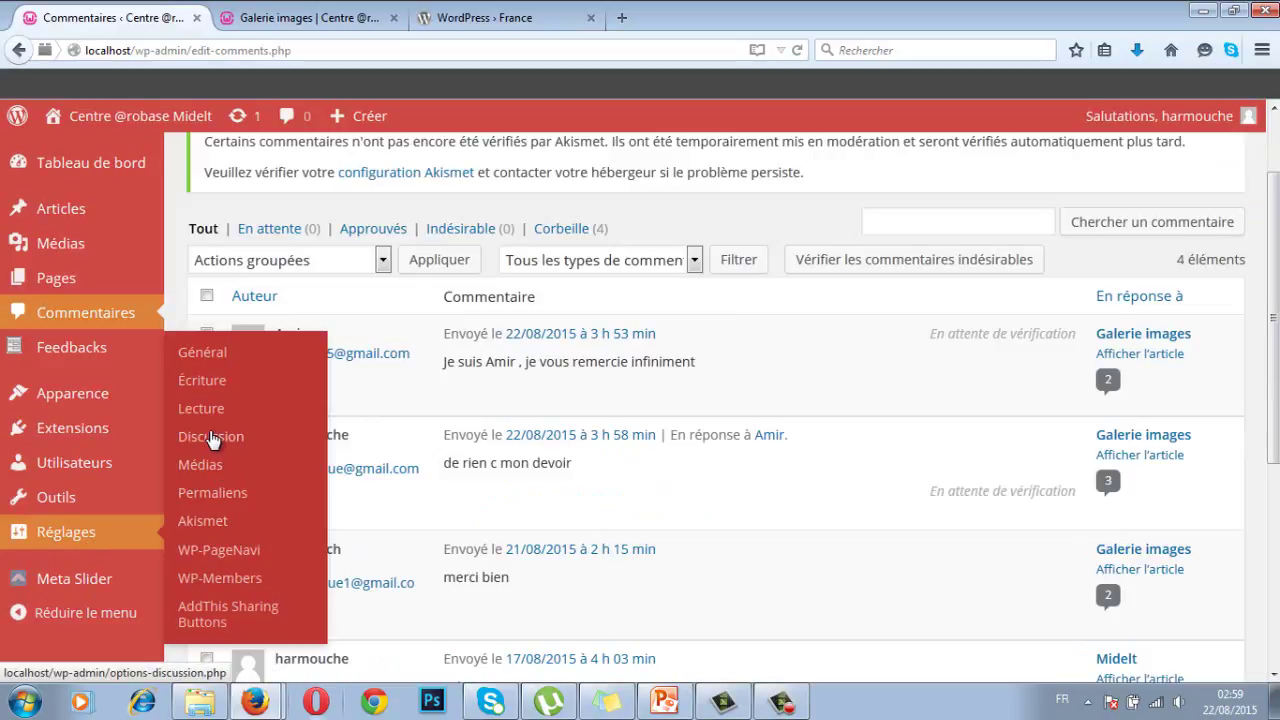
left_click(211, 439)
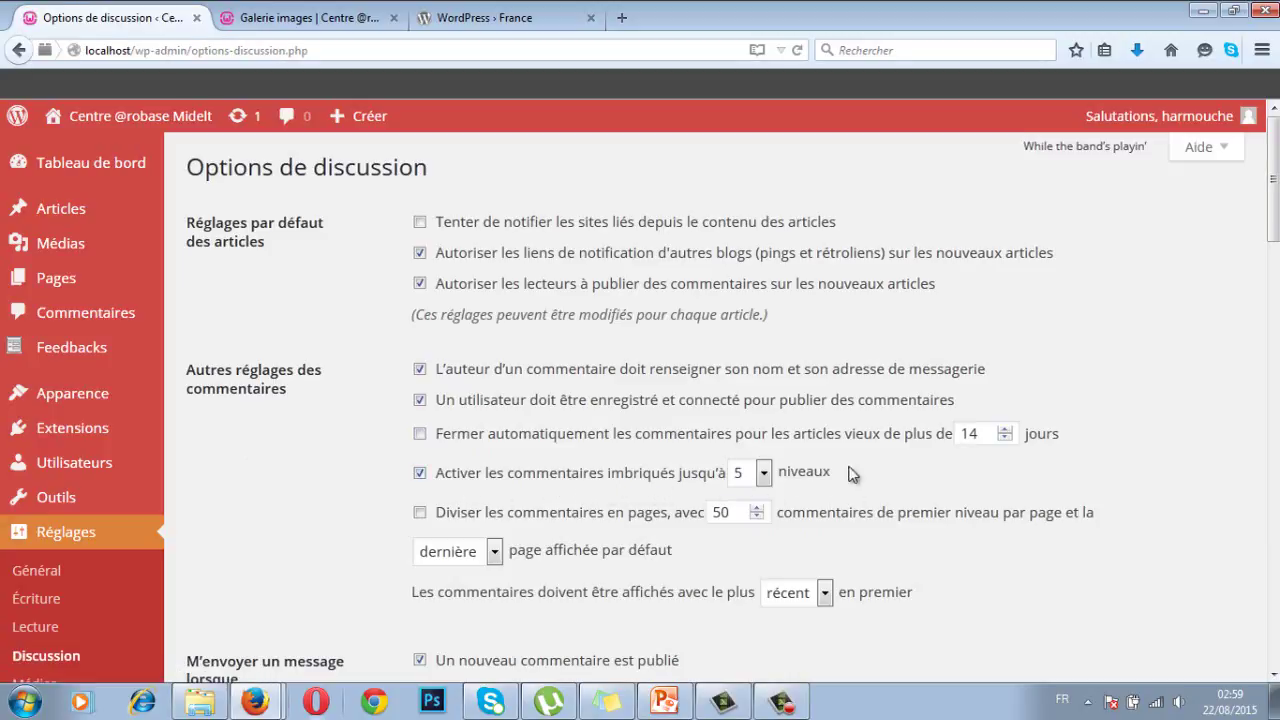
left_click(70, 218)
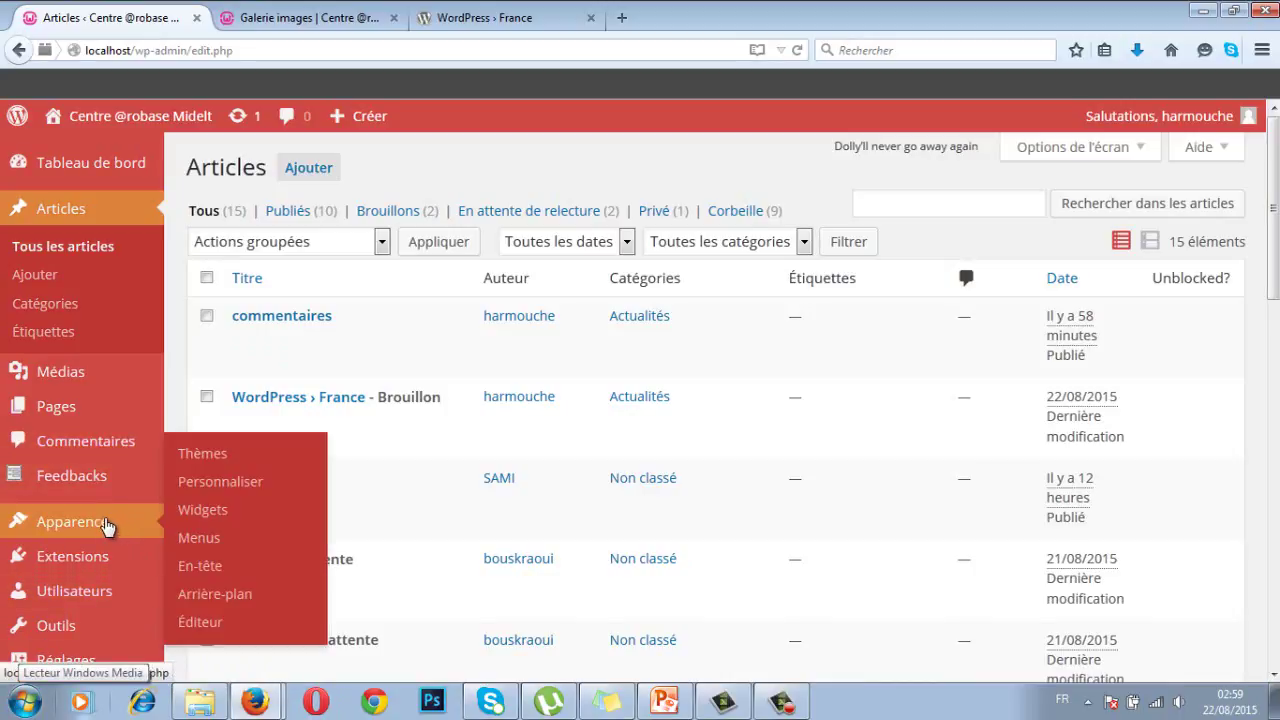
- Browse the installed Extensions list, including AddThis Sharing Buttons, Akismet and Meta Slider
left_click(88, 563)
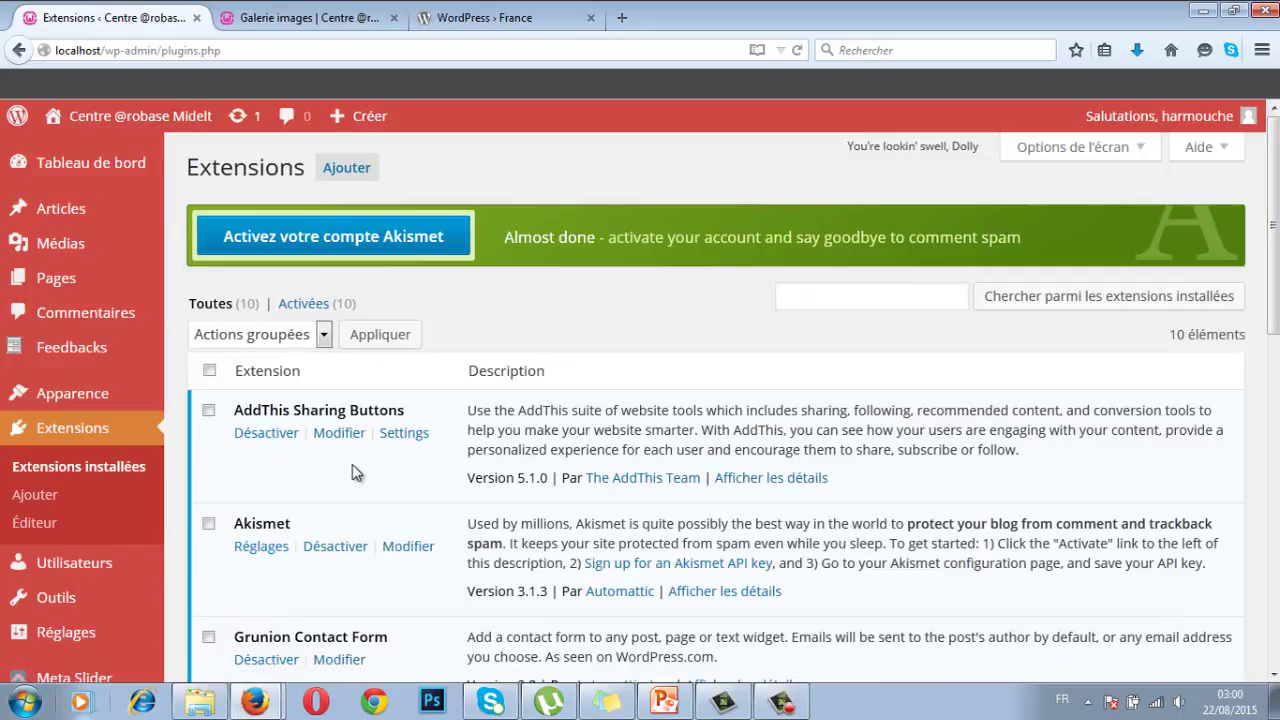
scroll(354, 472, "down", 3)
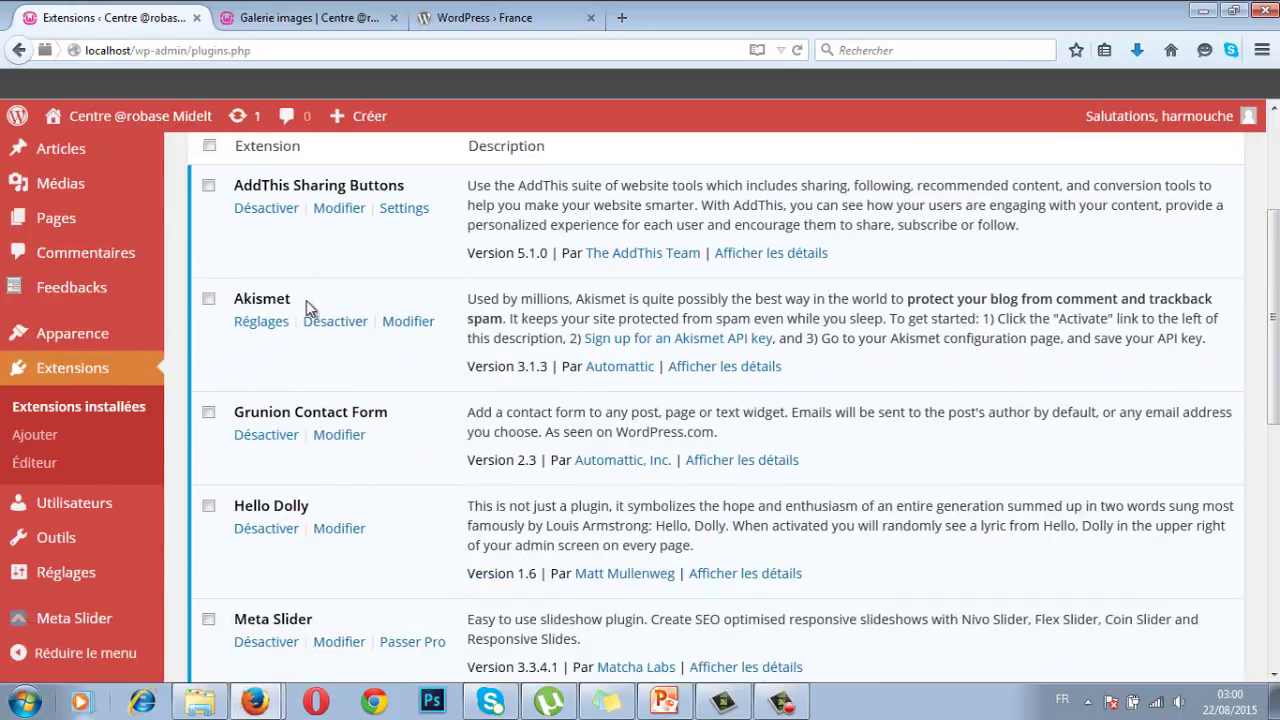